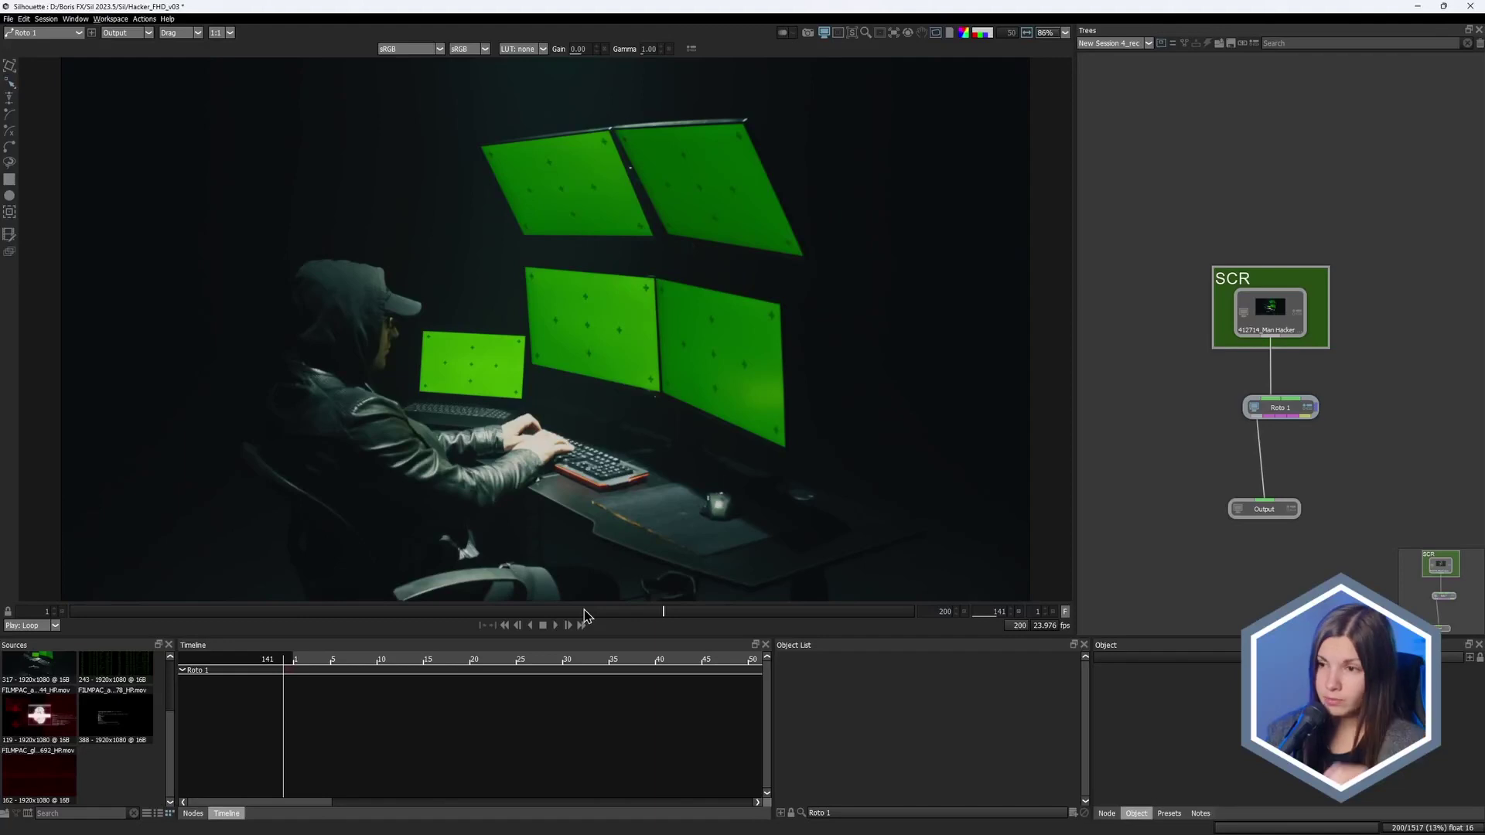
# Step: From the first frame, draw a rectangle over the laptop screen and Mocha-track it forward
pyautogui.moveTo(584, 611); pyautogui.dragTo(44, 615)
pyautogui.click(9, 179)
pyautogui.scroll(5, 421, 325)
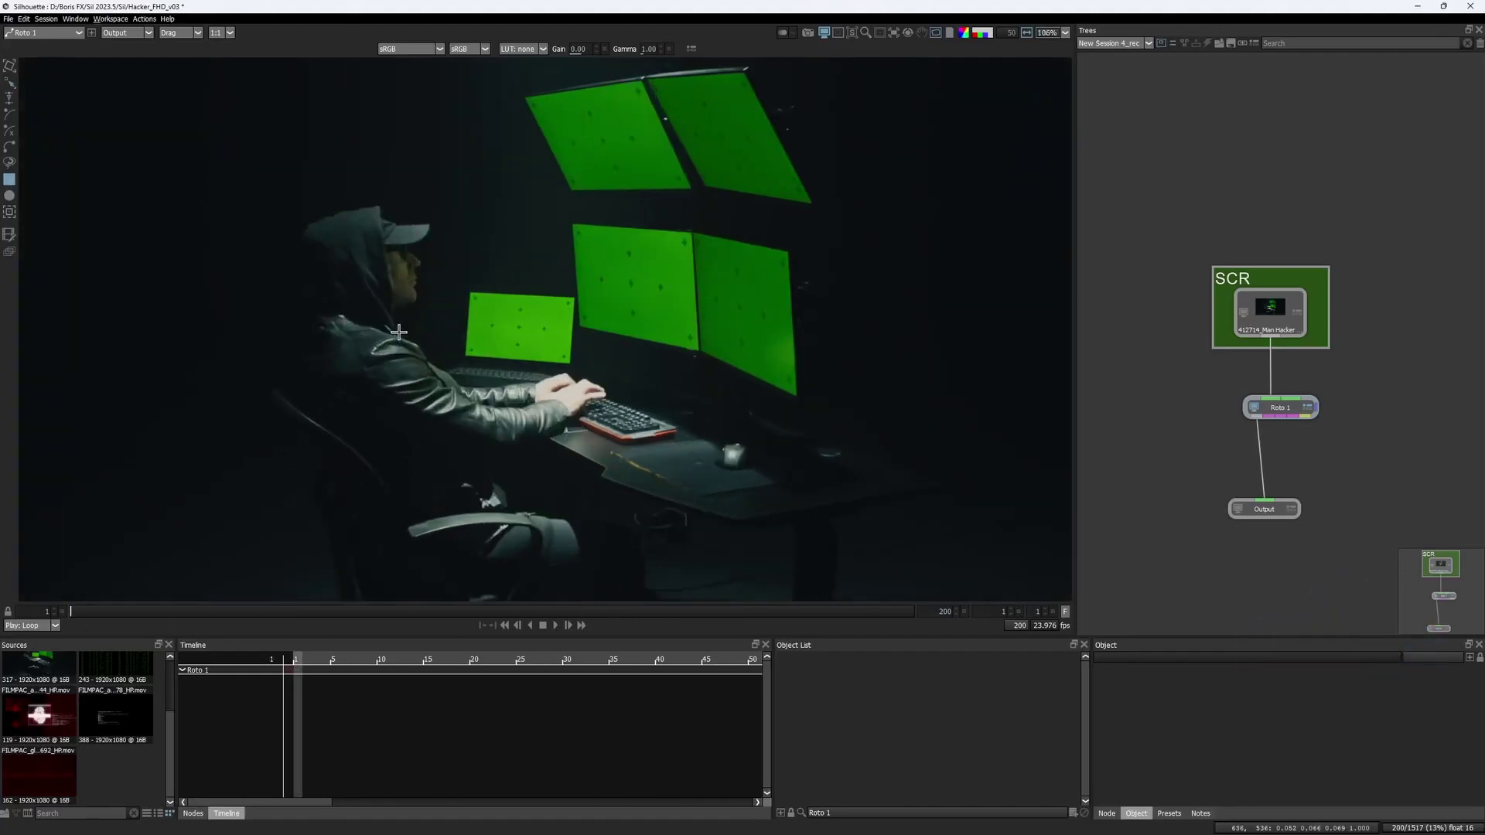
pyautogui.moveTo(653, 395); pyautogui.dragTo(653, 396)
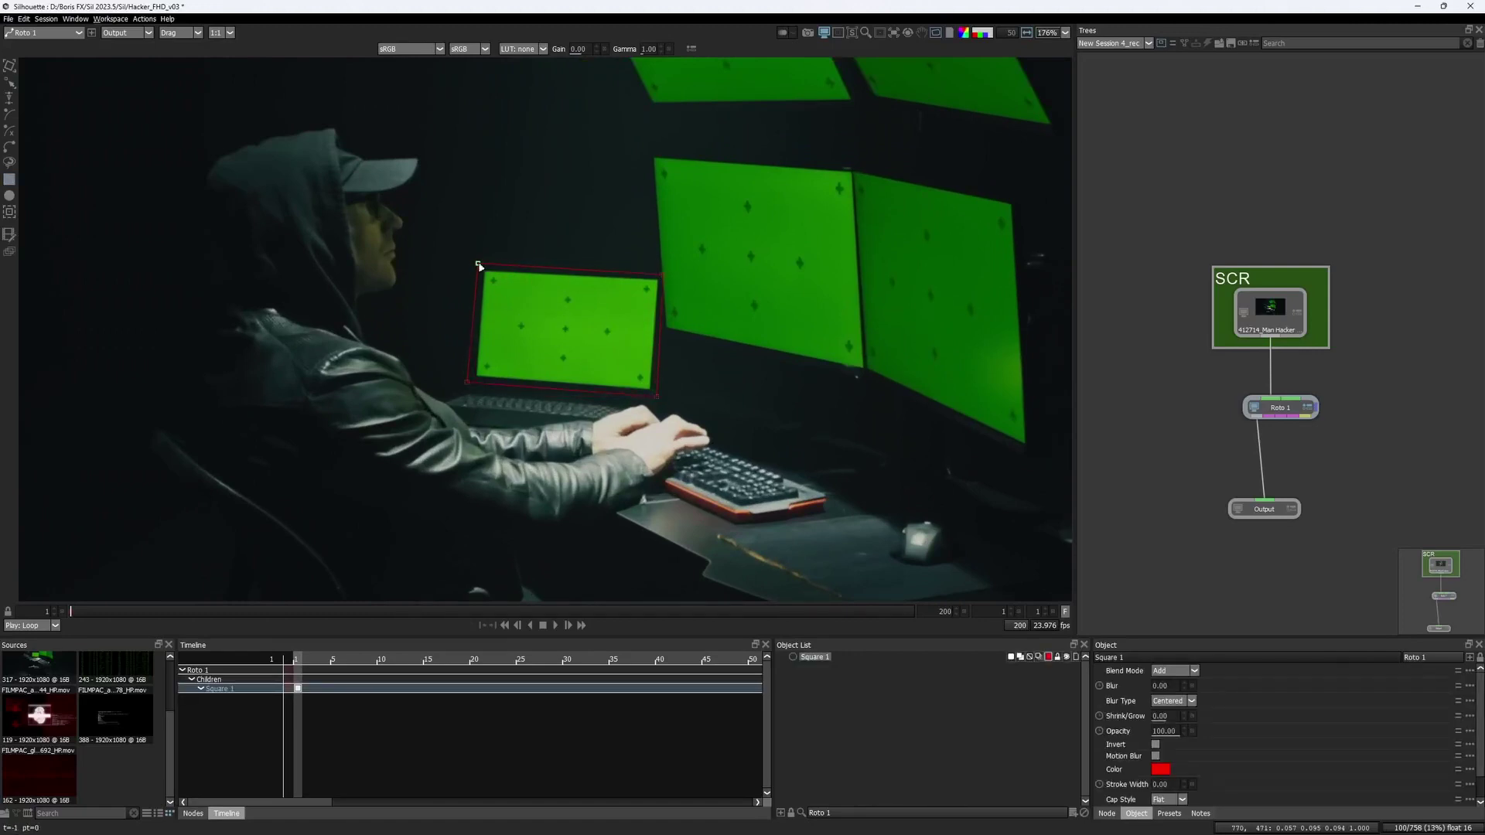
pyautogui.click(10, 212)
pyautogui.click(274, 680)
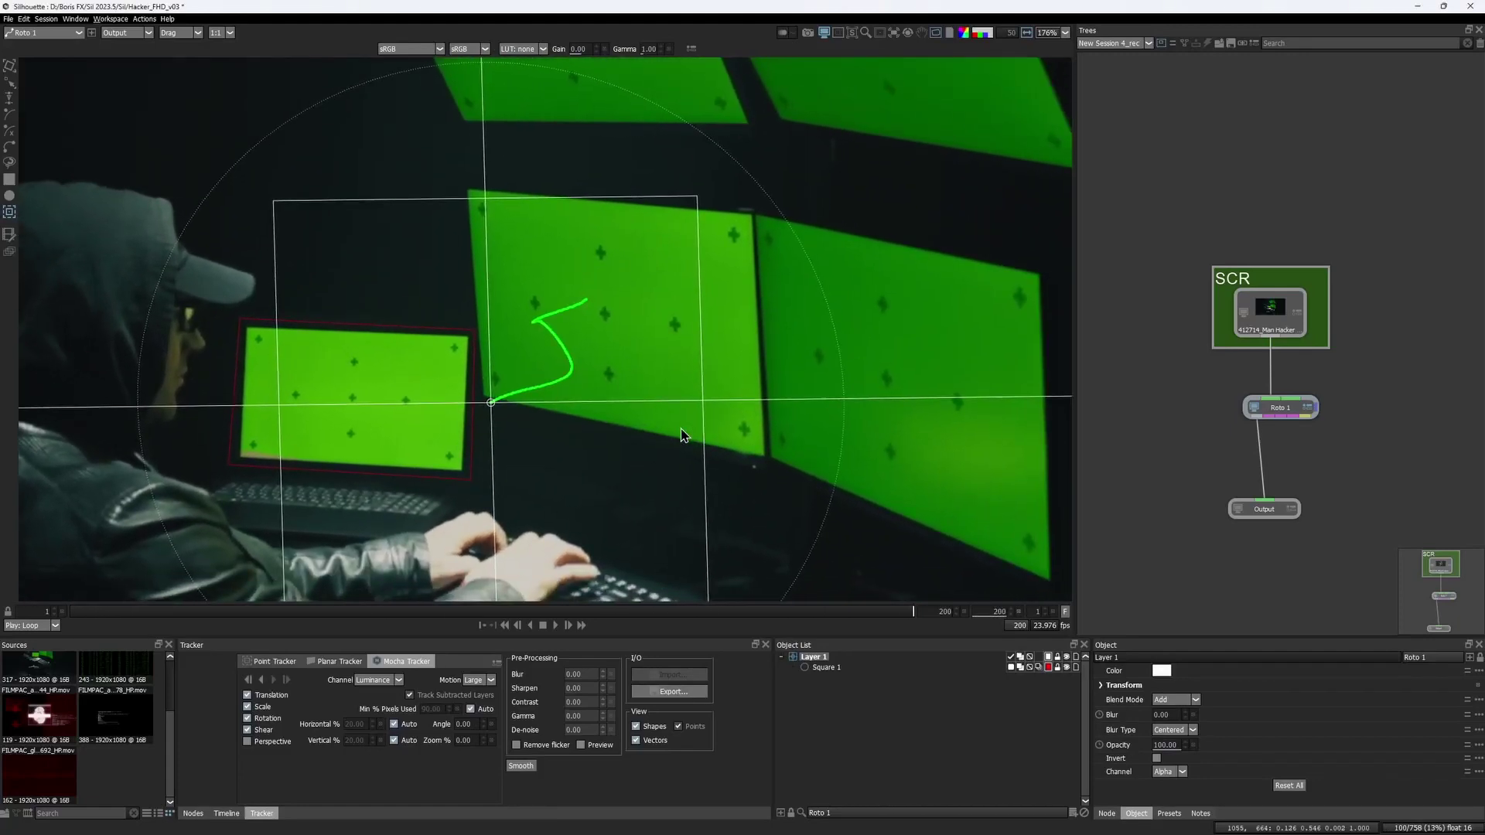
# Step: Draw a rectangle over the next monitor screen, give it its own layer, and track it
pyautogui.click(9, 181)
pyautogui.moveTo(736, 463); pyautogui.dragTo(767, 468)
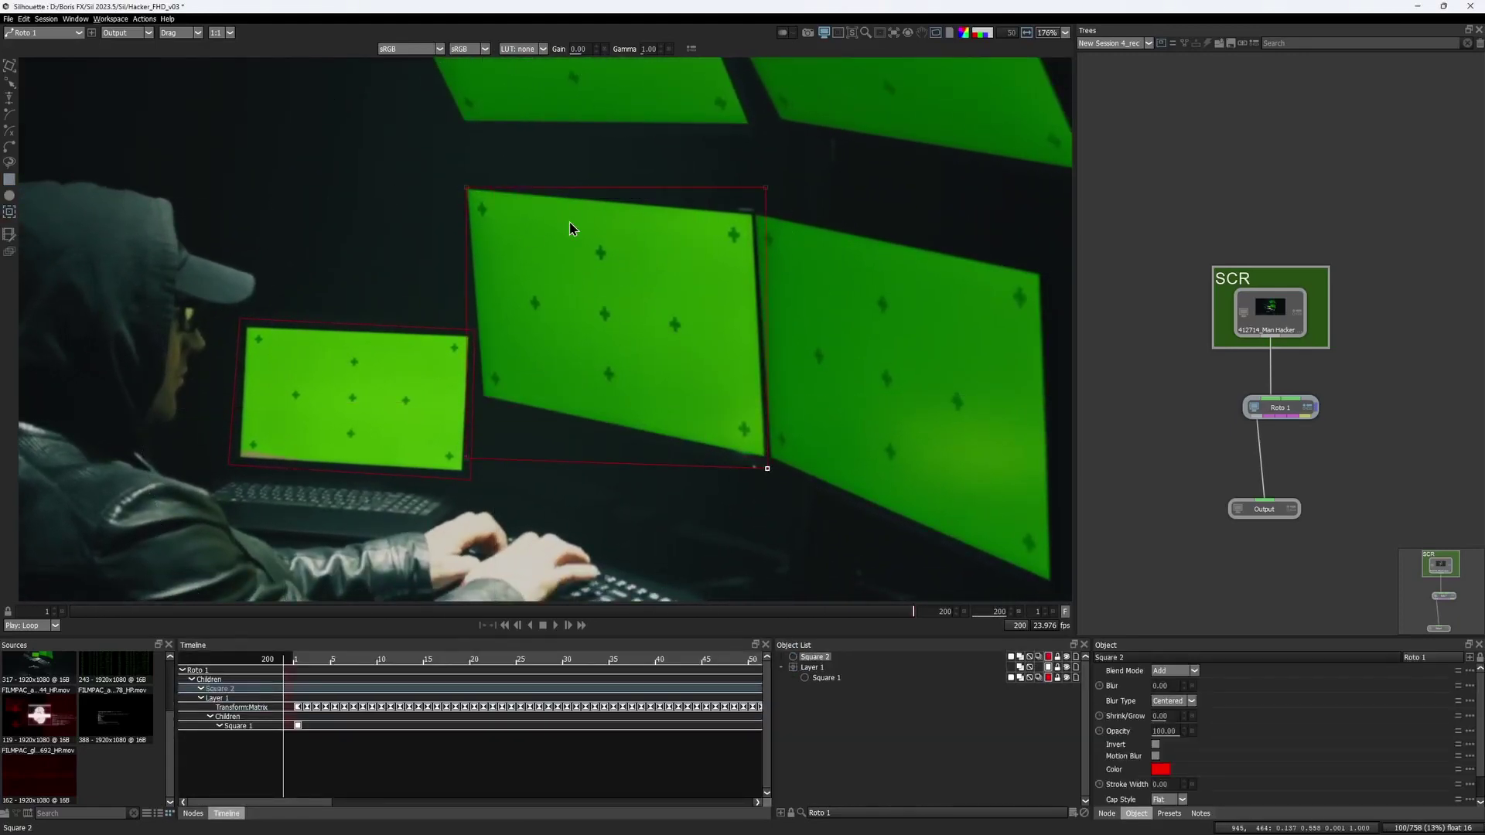
pyautogui.click(10, 214)
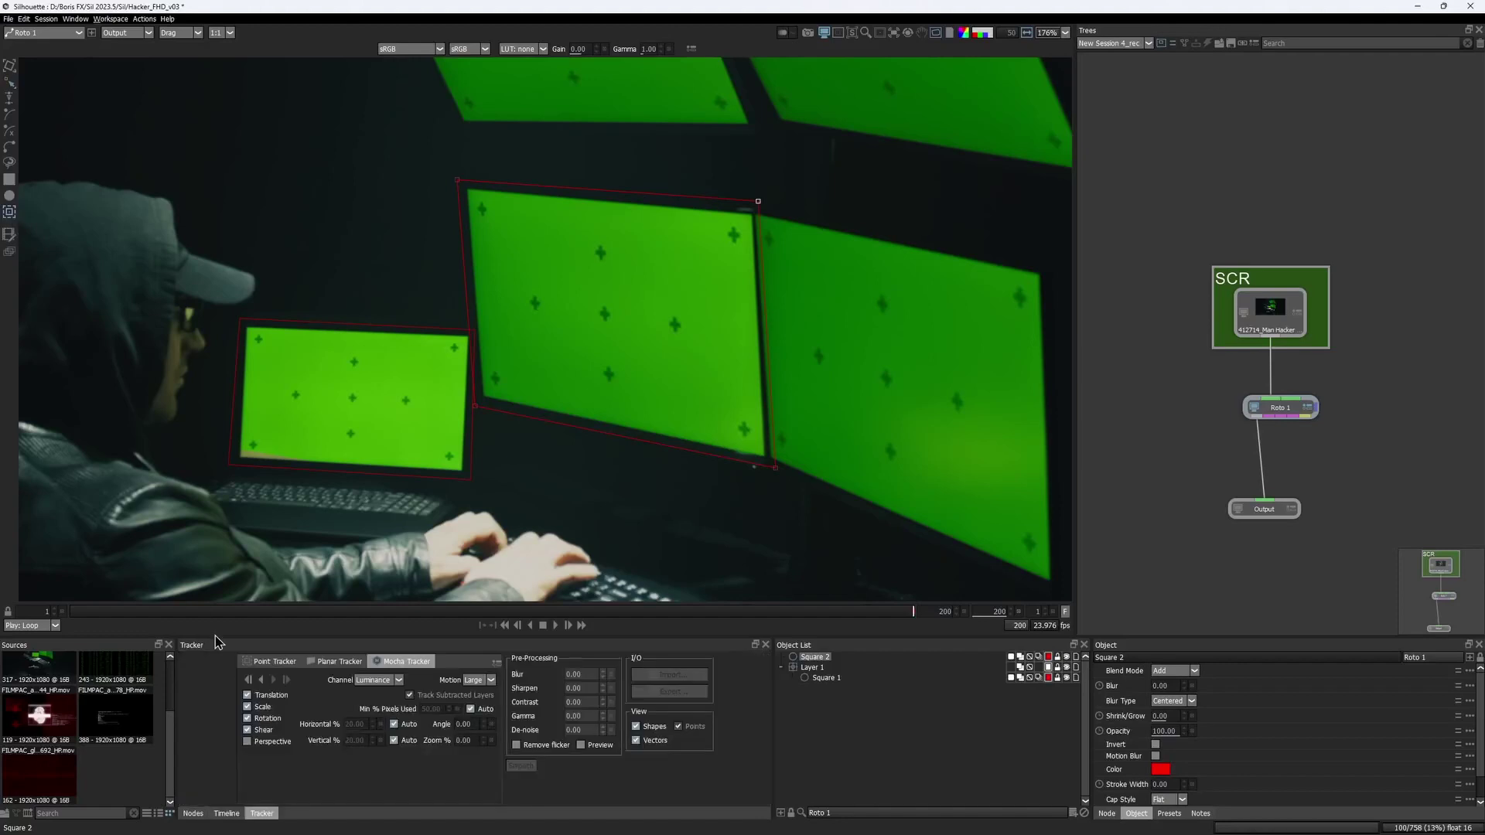
pyautogui.click(261, 679)
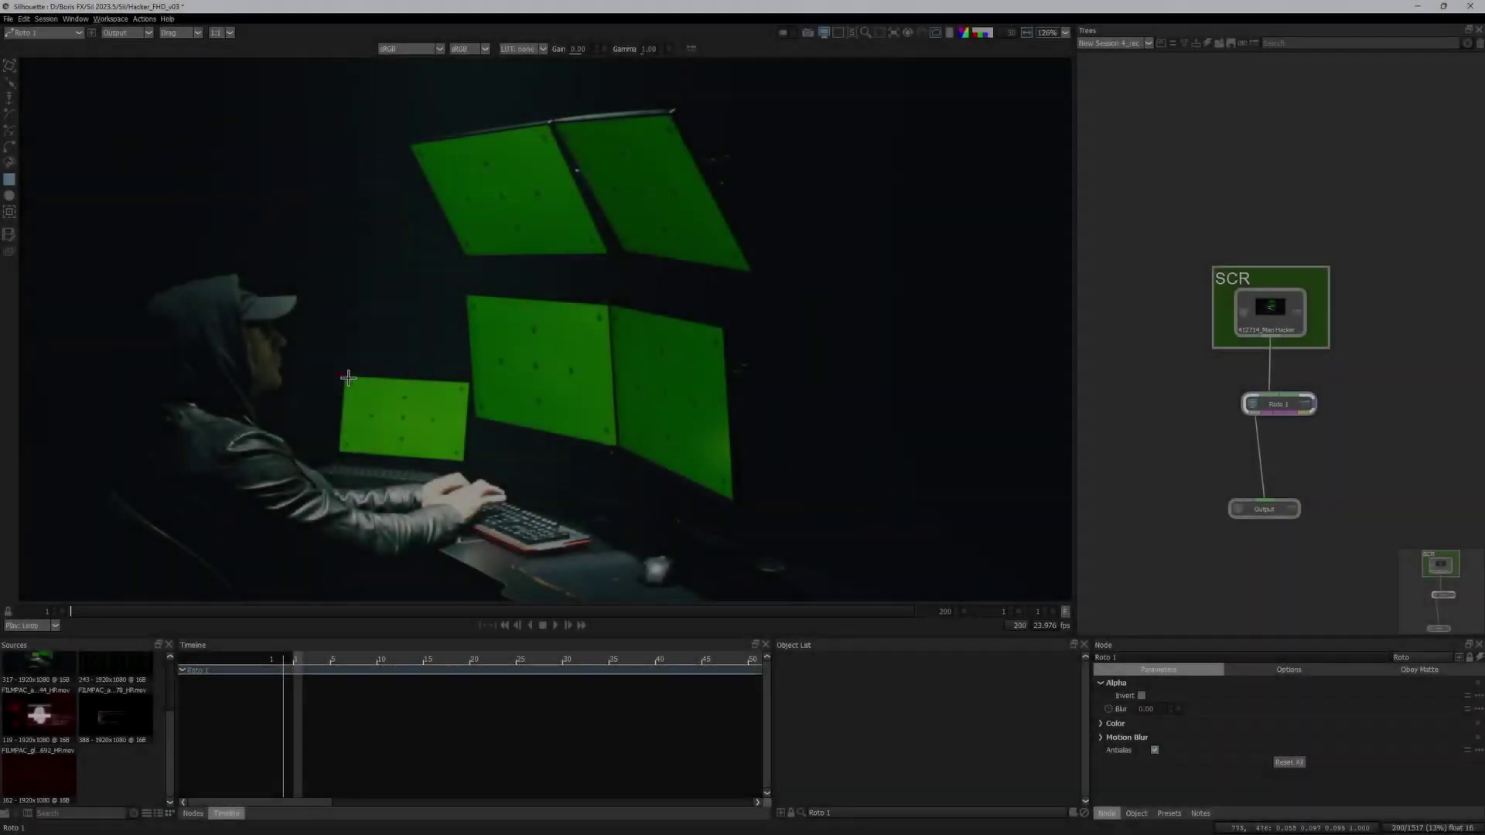
# Step: Outline another monitor screen and track all the monitor shapes forward through the shot
pyautogui.moveTo(338, 375); pyautogui.dragTo(465, 461)
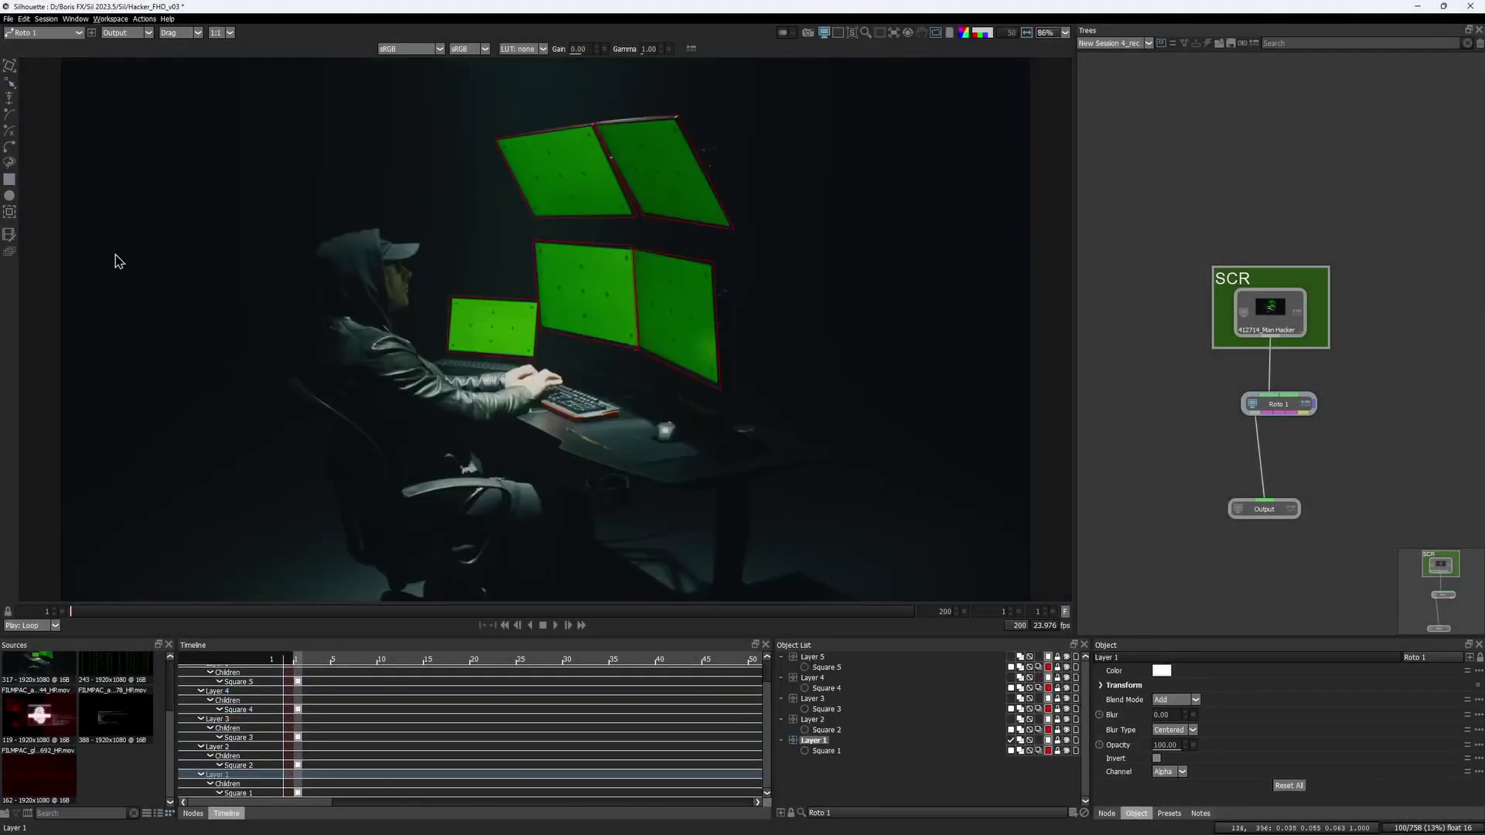
pyautogui.click(10, 213)
pyautogui.click(286, 680)
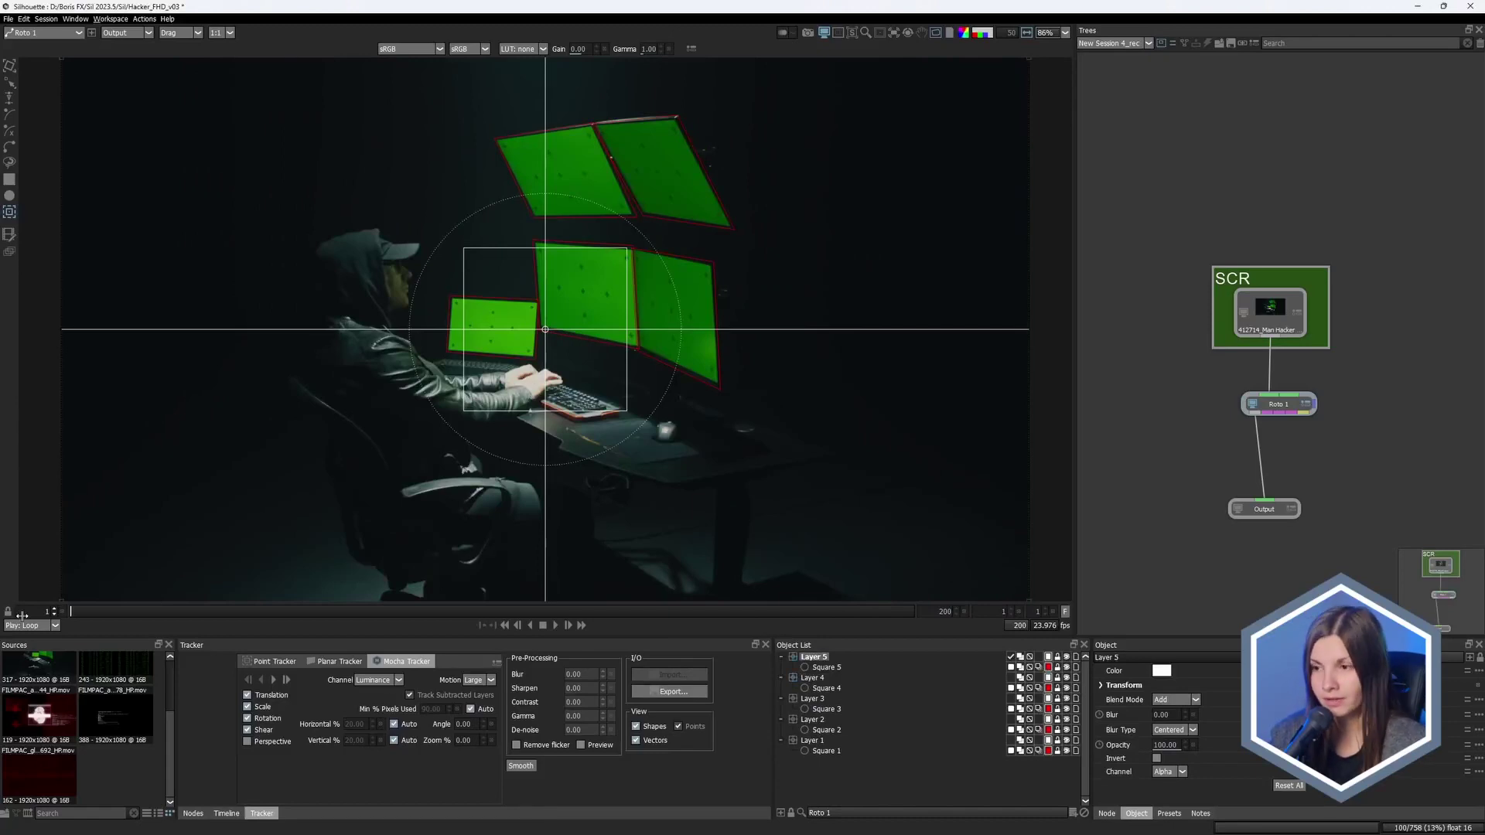
# Step: Delete the old roto node and draw rectangles over the lower and upper monitors
pyautogui.click(639, 584)
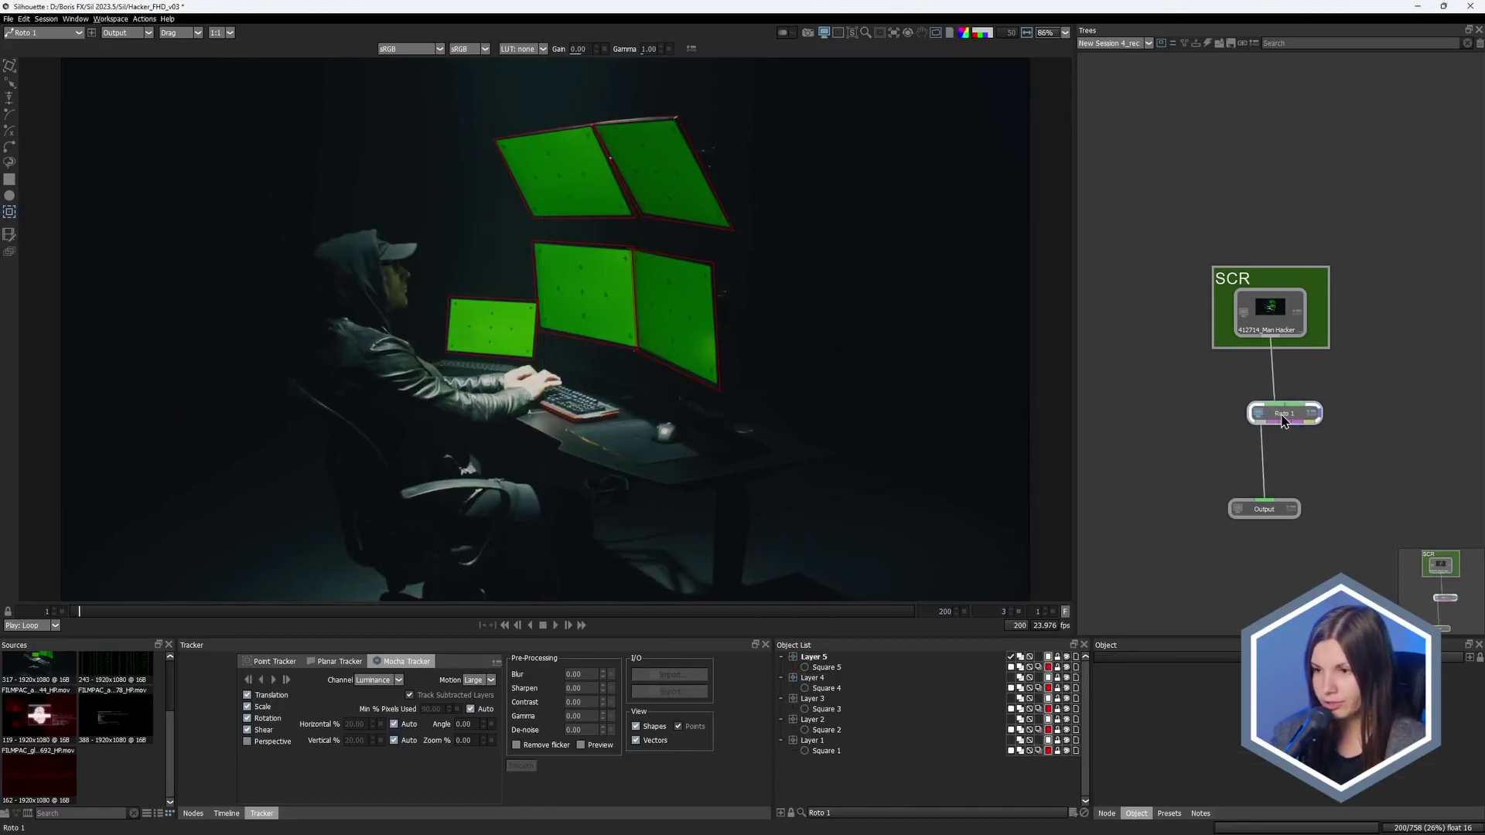
pyautogui.press('Delete')
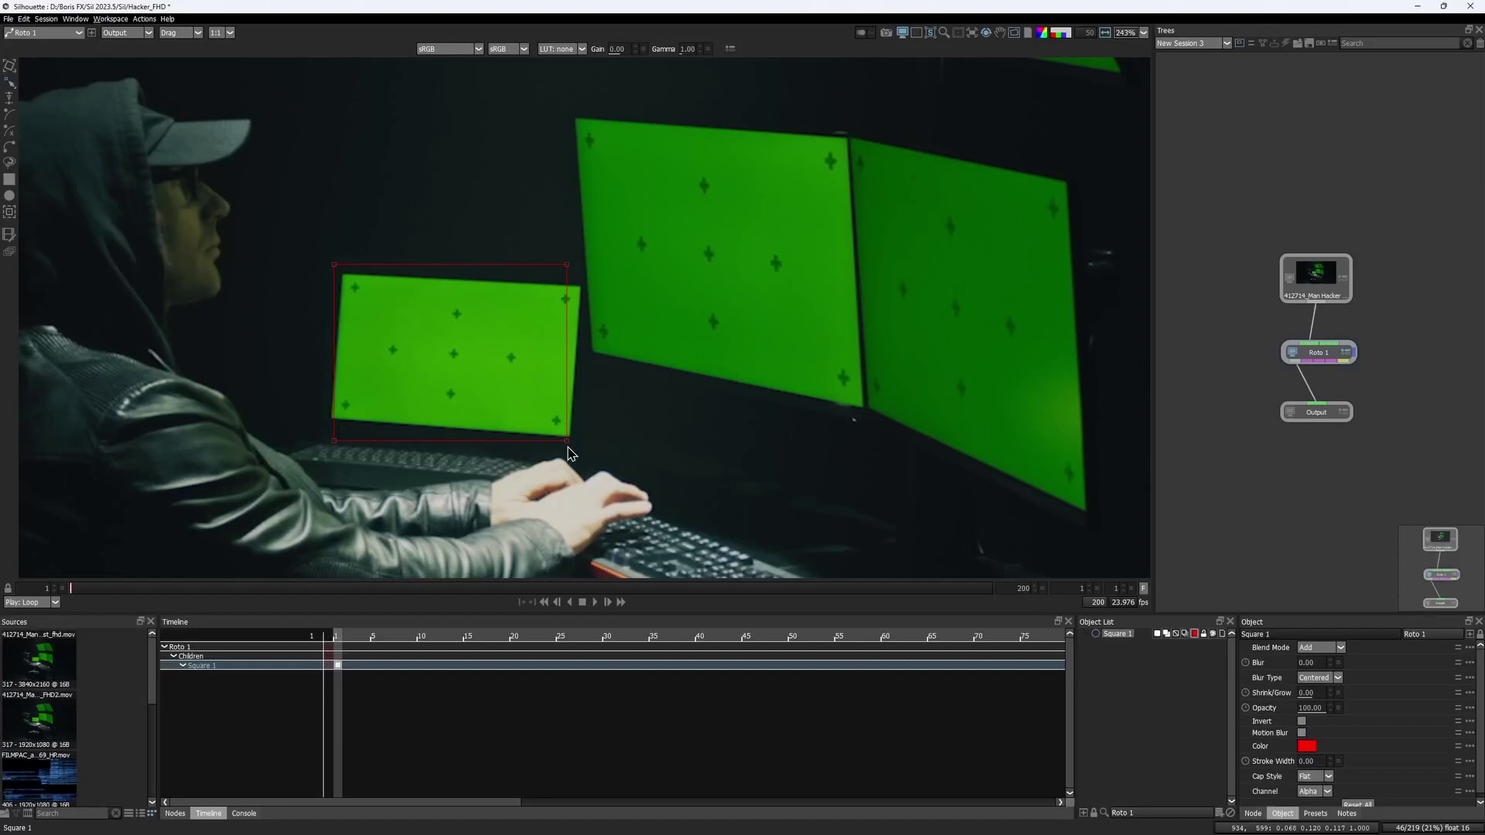
pyautogui.moveTo(588, 284); pyautogui.dragTo(473, 337)
pyautogui.moveTo(450, 164); pyautogui.dragTo(711, 437)
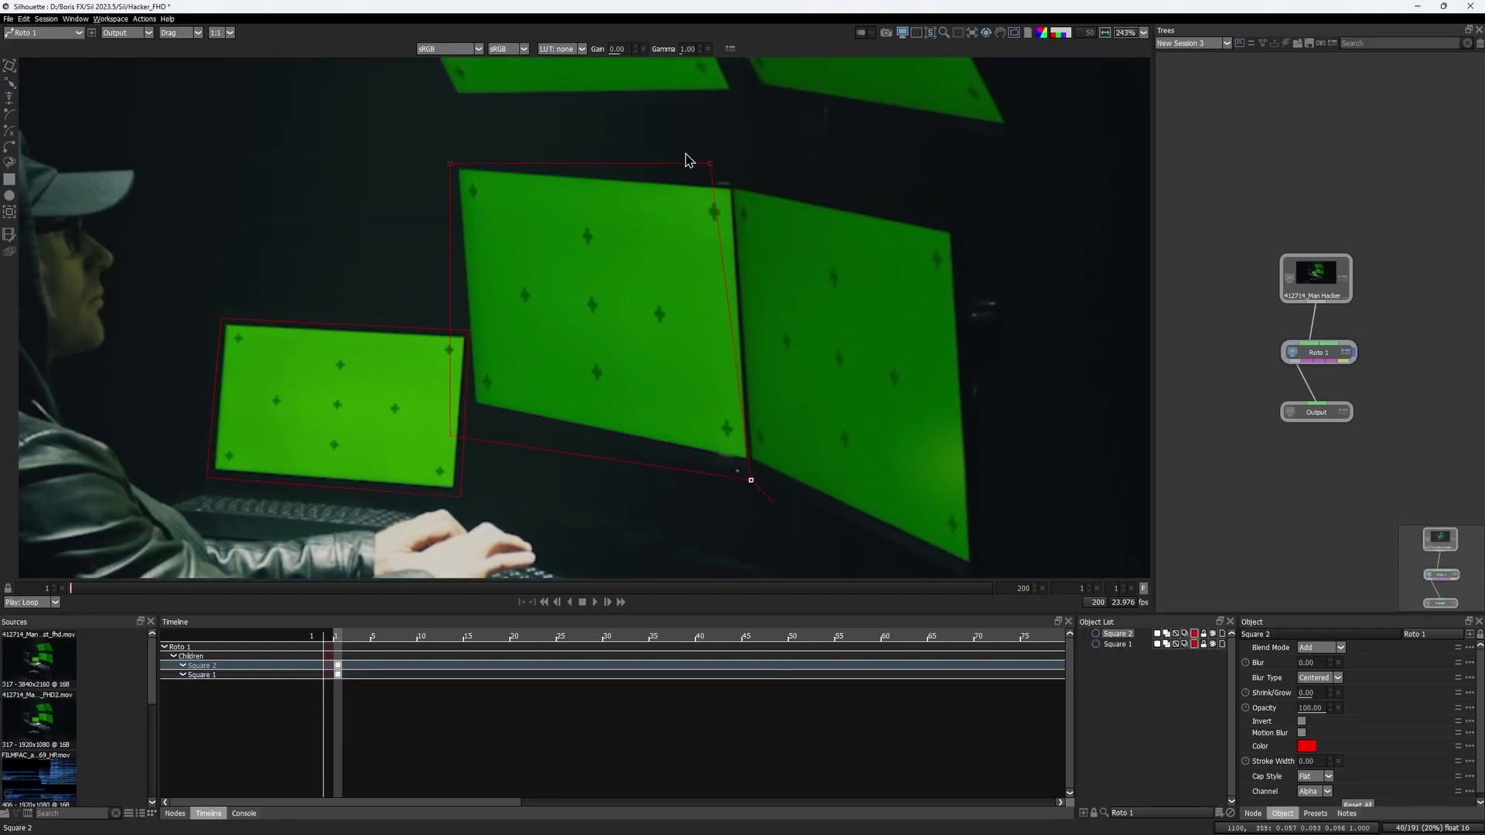
pyautogui.moveTo(688, 160); pyautogui.dragTo(555, 126)
pyautogui.moveTo(810, 429); pyautogui.dragTo(663, 268)
pyautogui.moveTo(549, 232); pyautogui.dragTo(583, 557)
pyautogui.moveTo(526, 133); pyautogui.dragTo(919, 427)
pyautogui.moveTo(517, 370); pyautogui.dragTo(354, 195)
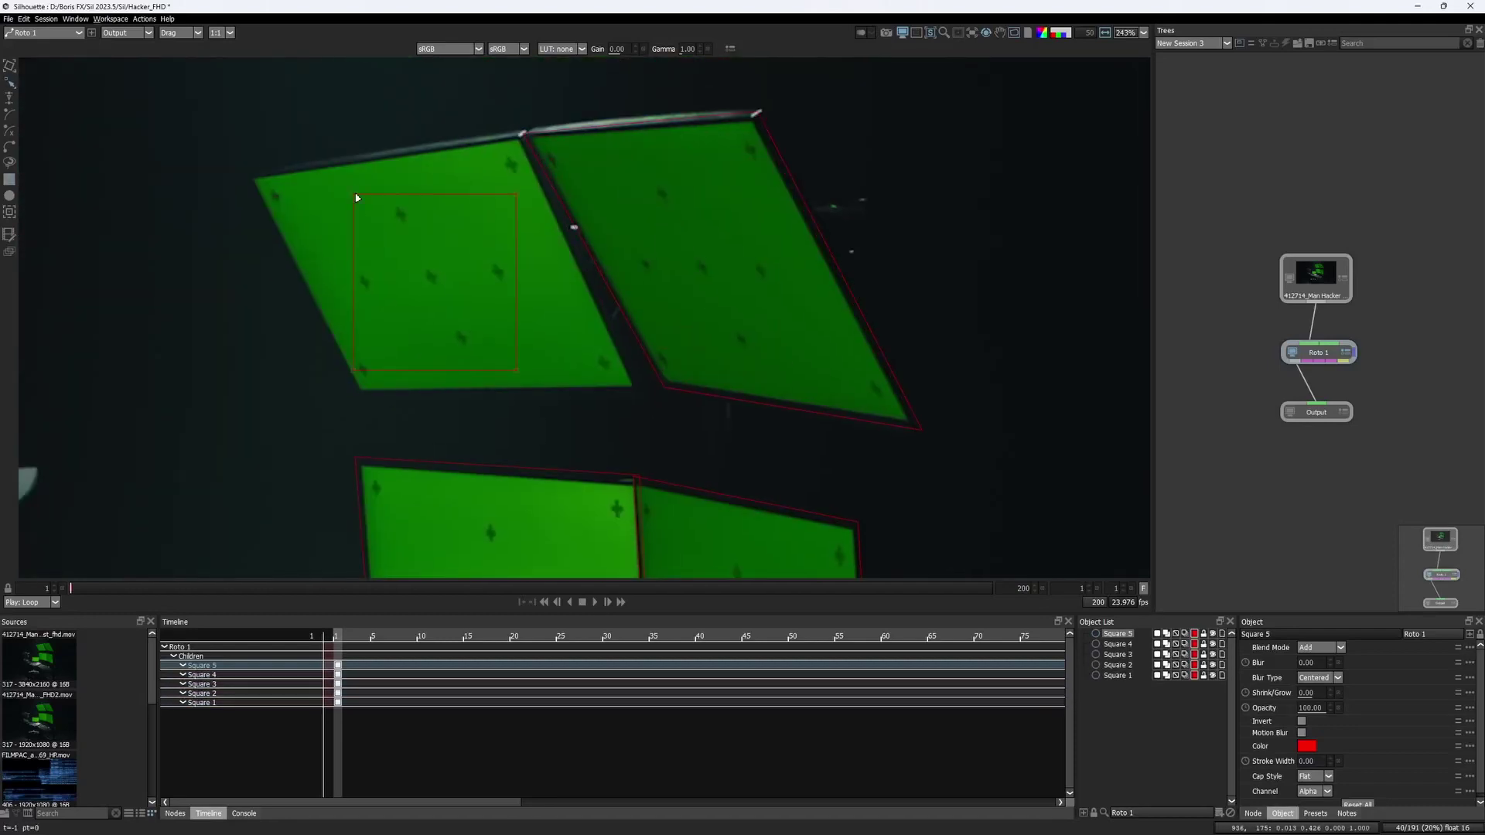
pyautogui.scroll(-5, 523, 134)
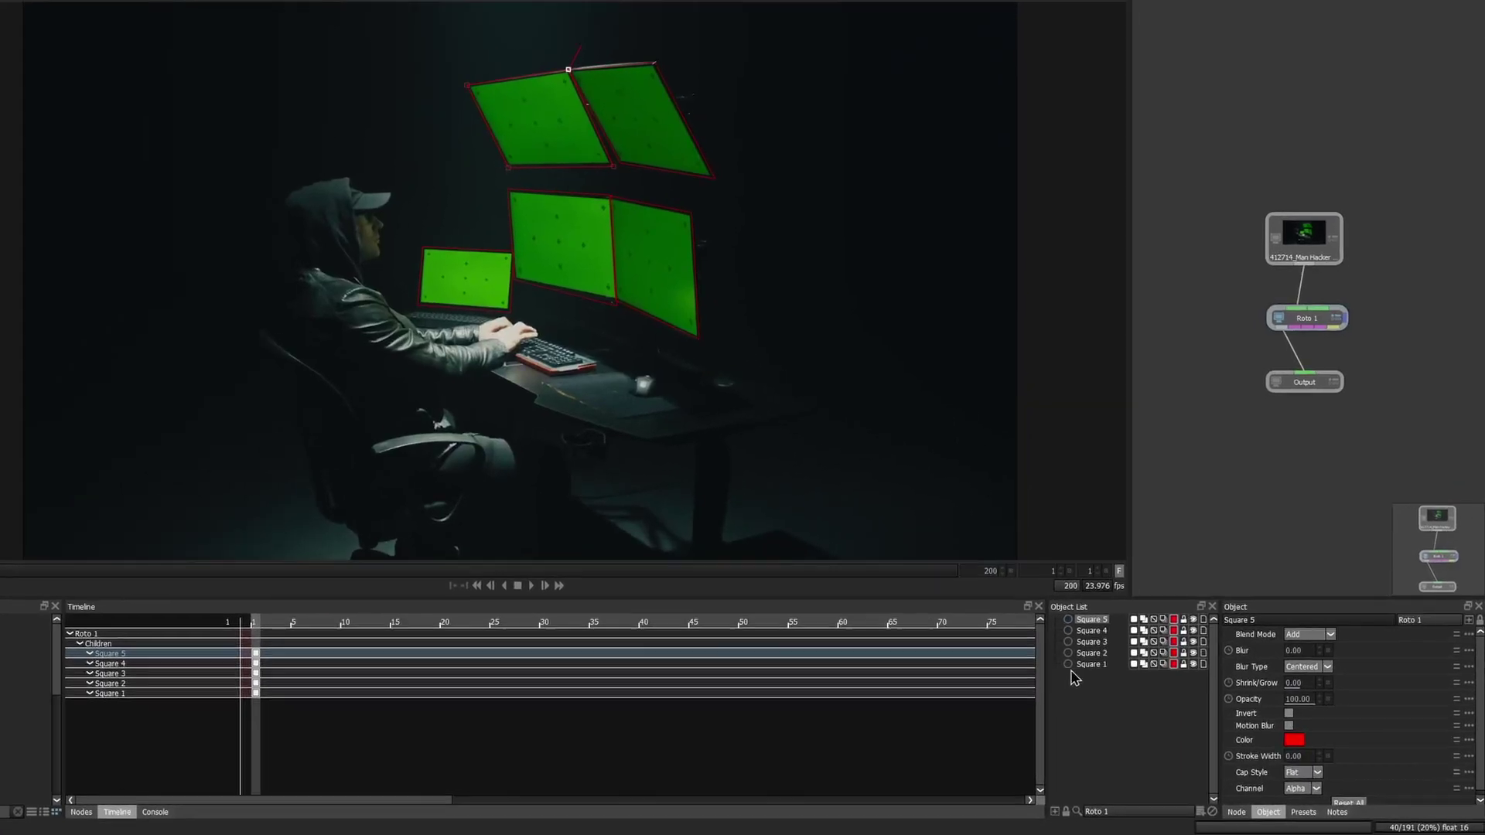
# Step: Wrap each of Squares 1 through 5 in its own layer
pyautogui.hotkey('ctrl', 'l')
pyautogui.click(940, 613)
pyautogui.click(1088, 804)
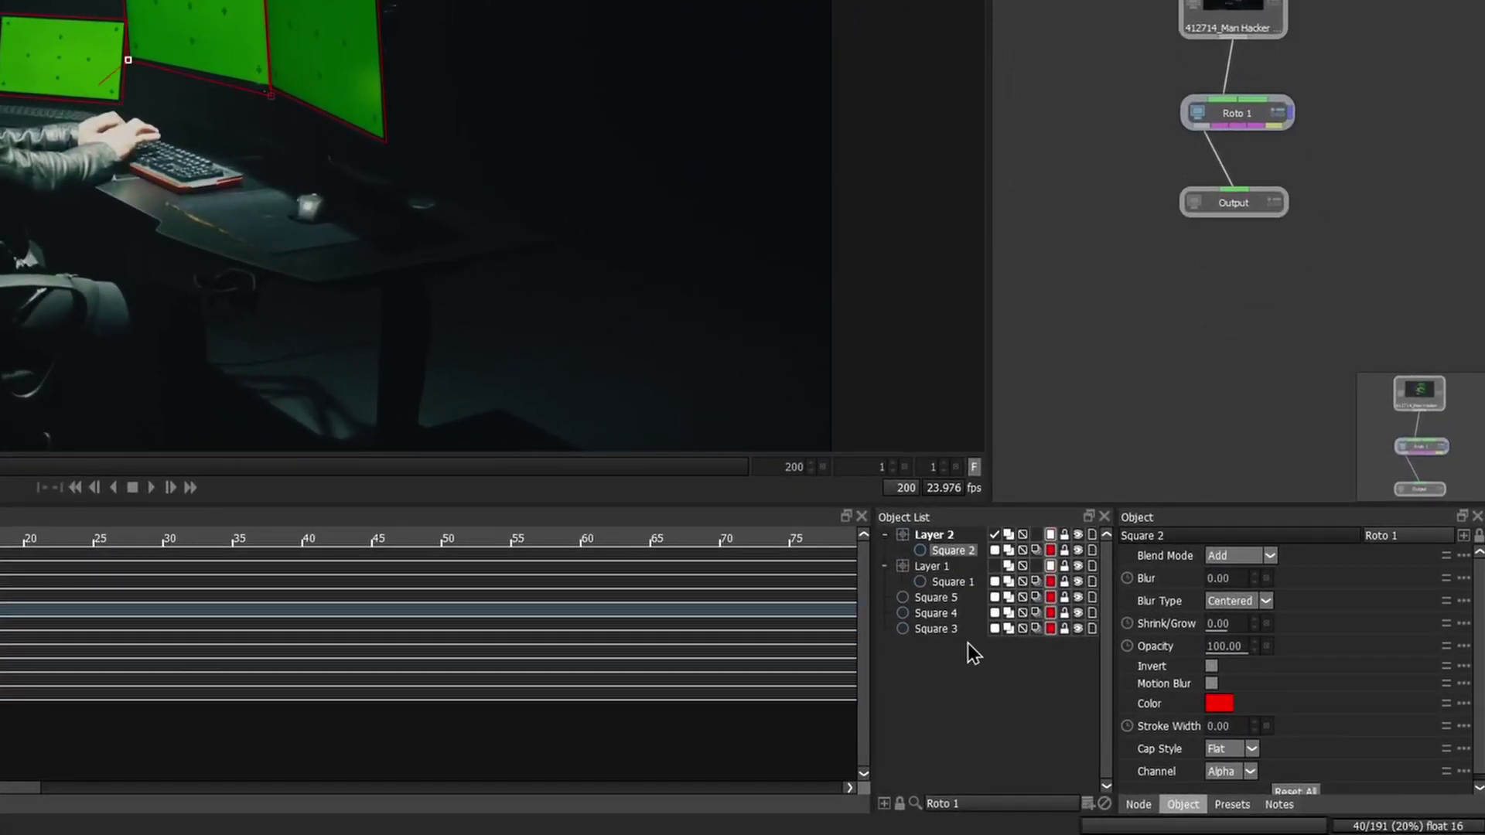
pyautogui.click(957, 628)
pyautogui.click(1088, 804)
pyautogui.click(1088, 804)
pyautogui.click(943, 659)
pyautogui.click(1088, 804)
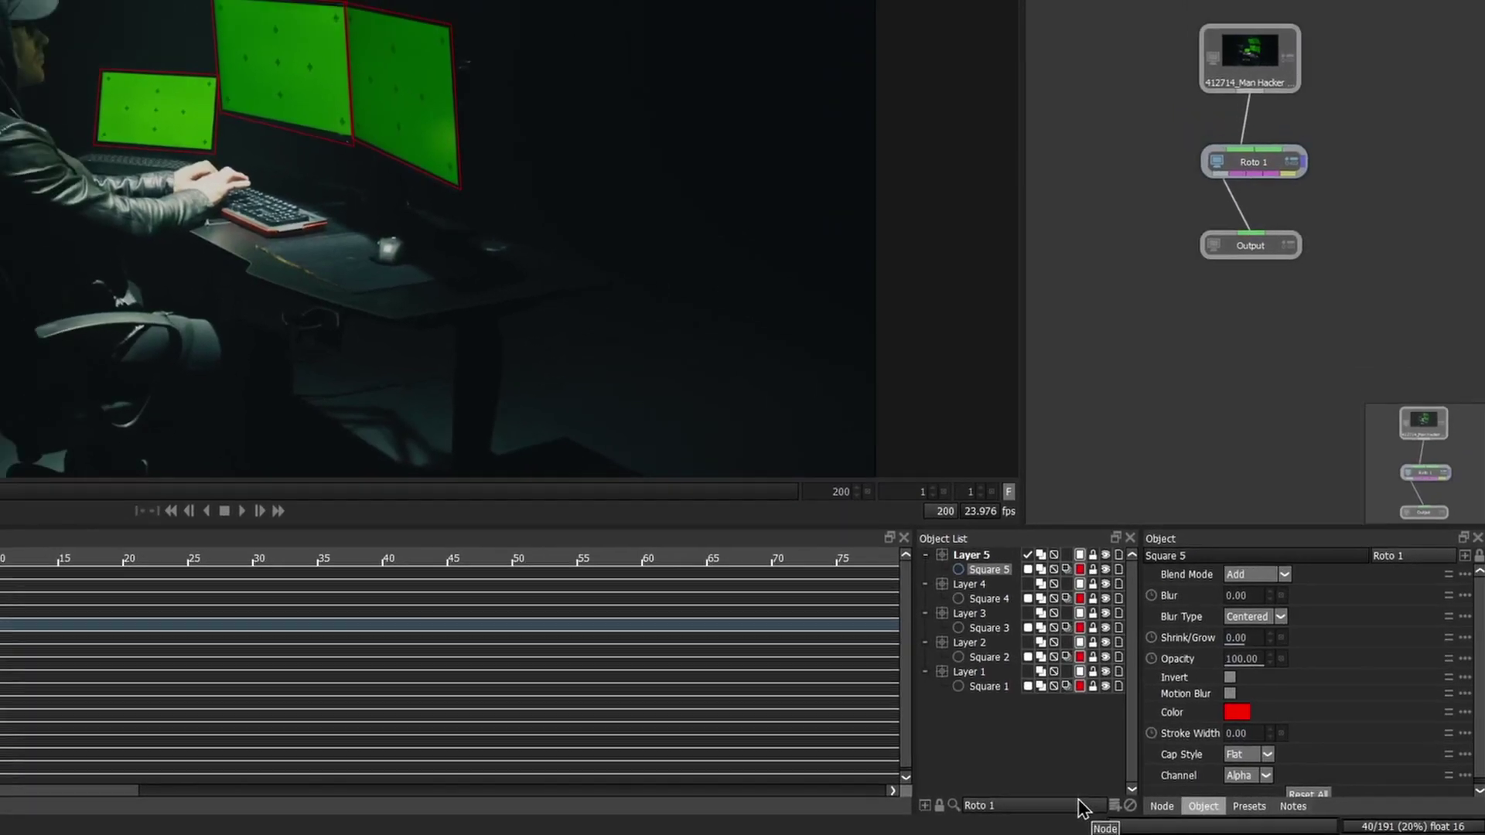
# Step: Select Layers 1–5 and Mocha-track them forward through the shot
pyautogui.click(1067, 742)
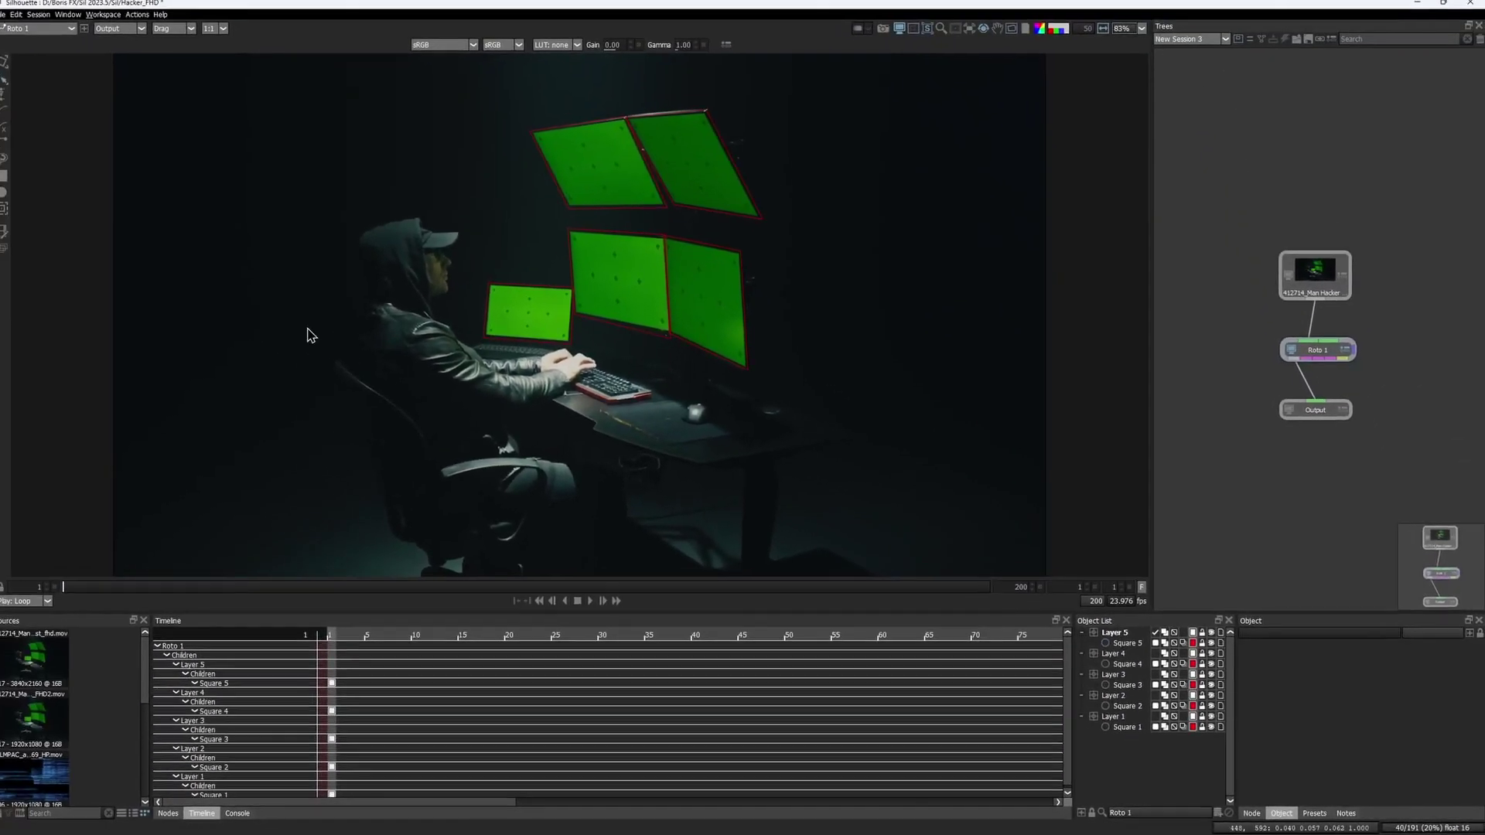
pyautogui.click(12, 211)
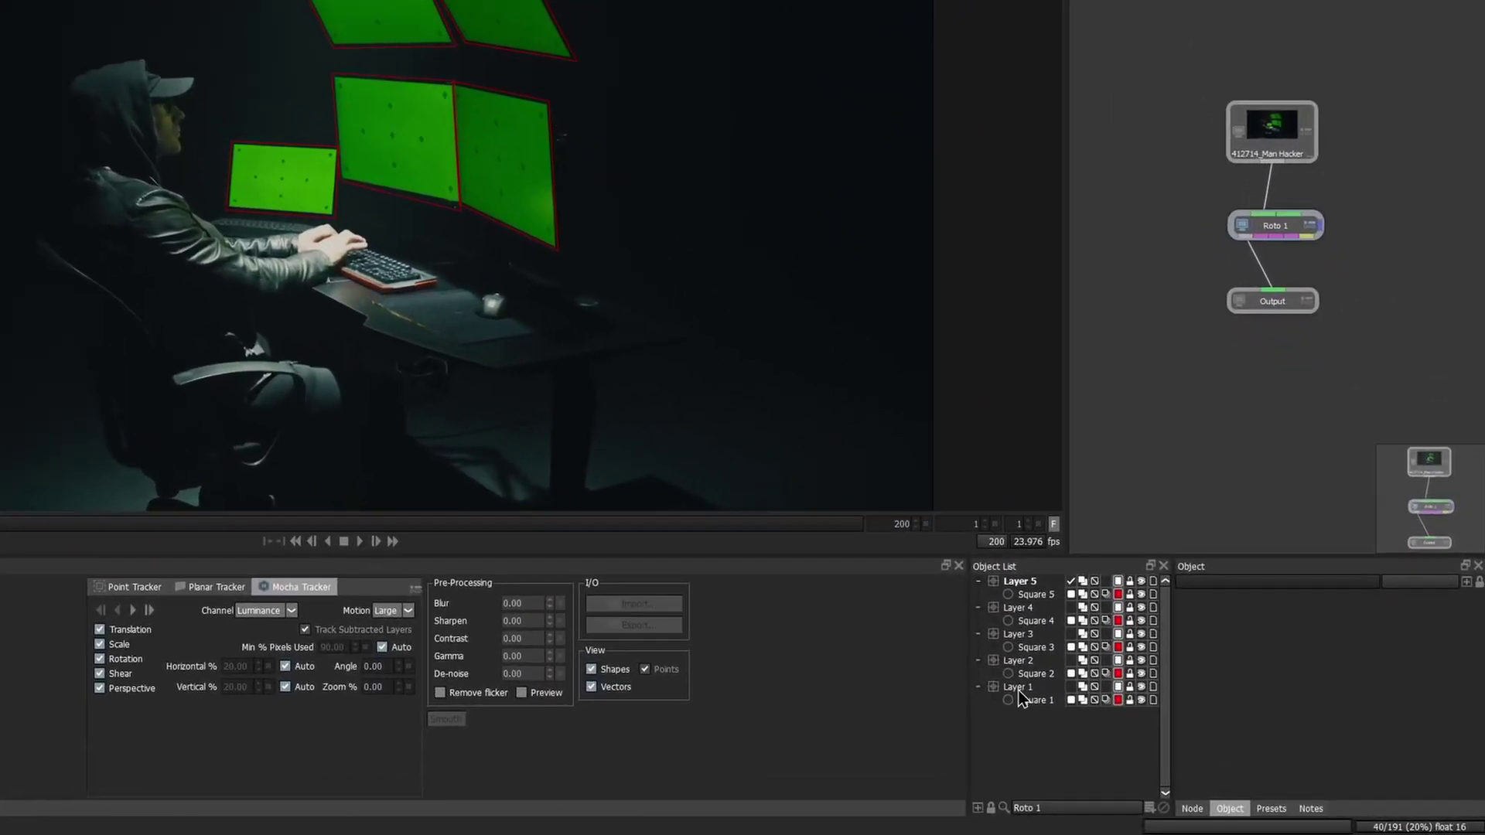
pyautogui.click(1115, 716)
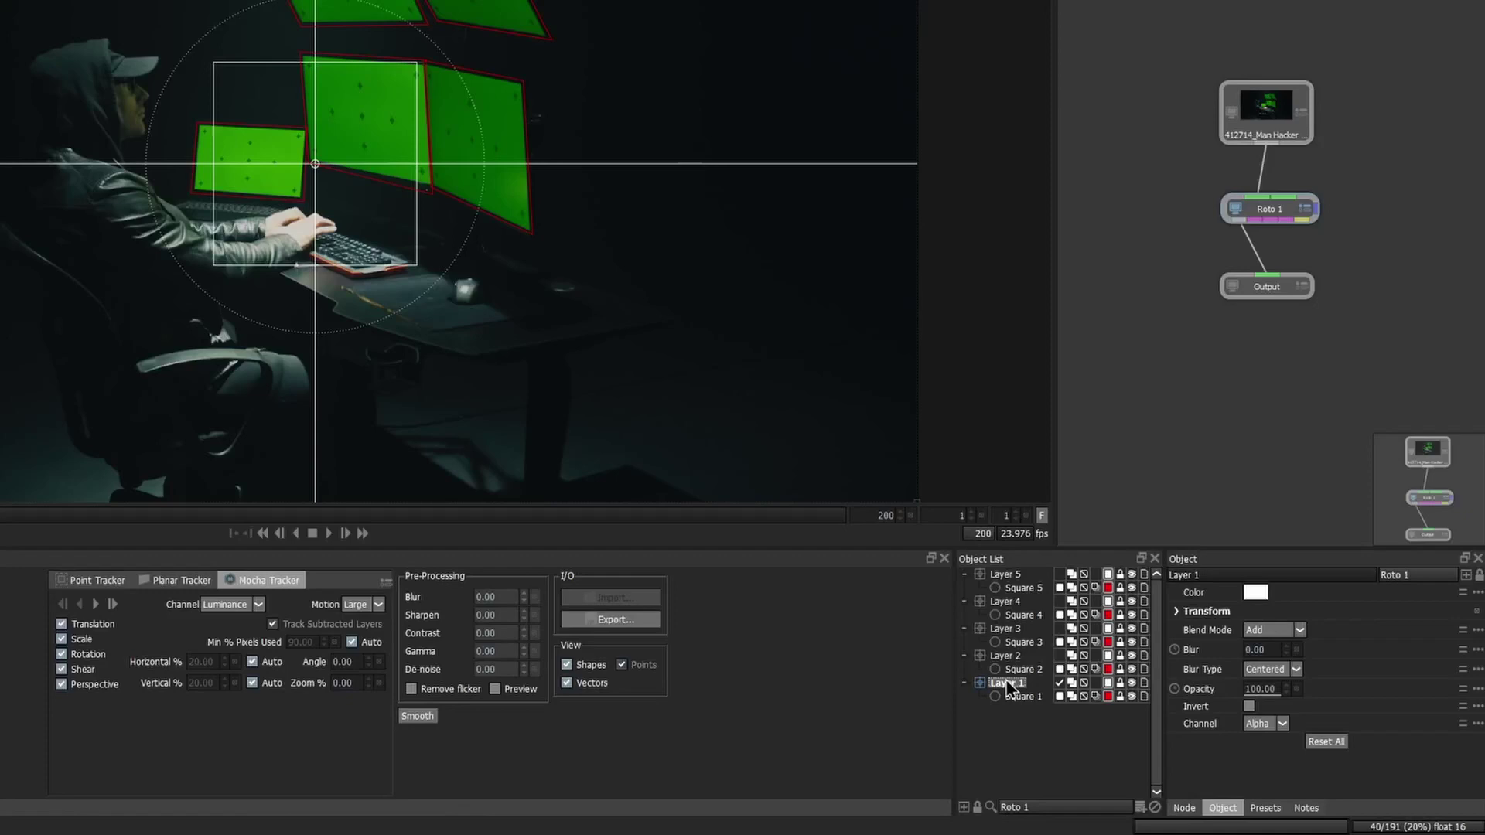
pyautogui.keyDown('shift'); pyautogui.click(1006, 575); pyautogui.keyUp('shift')
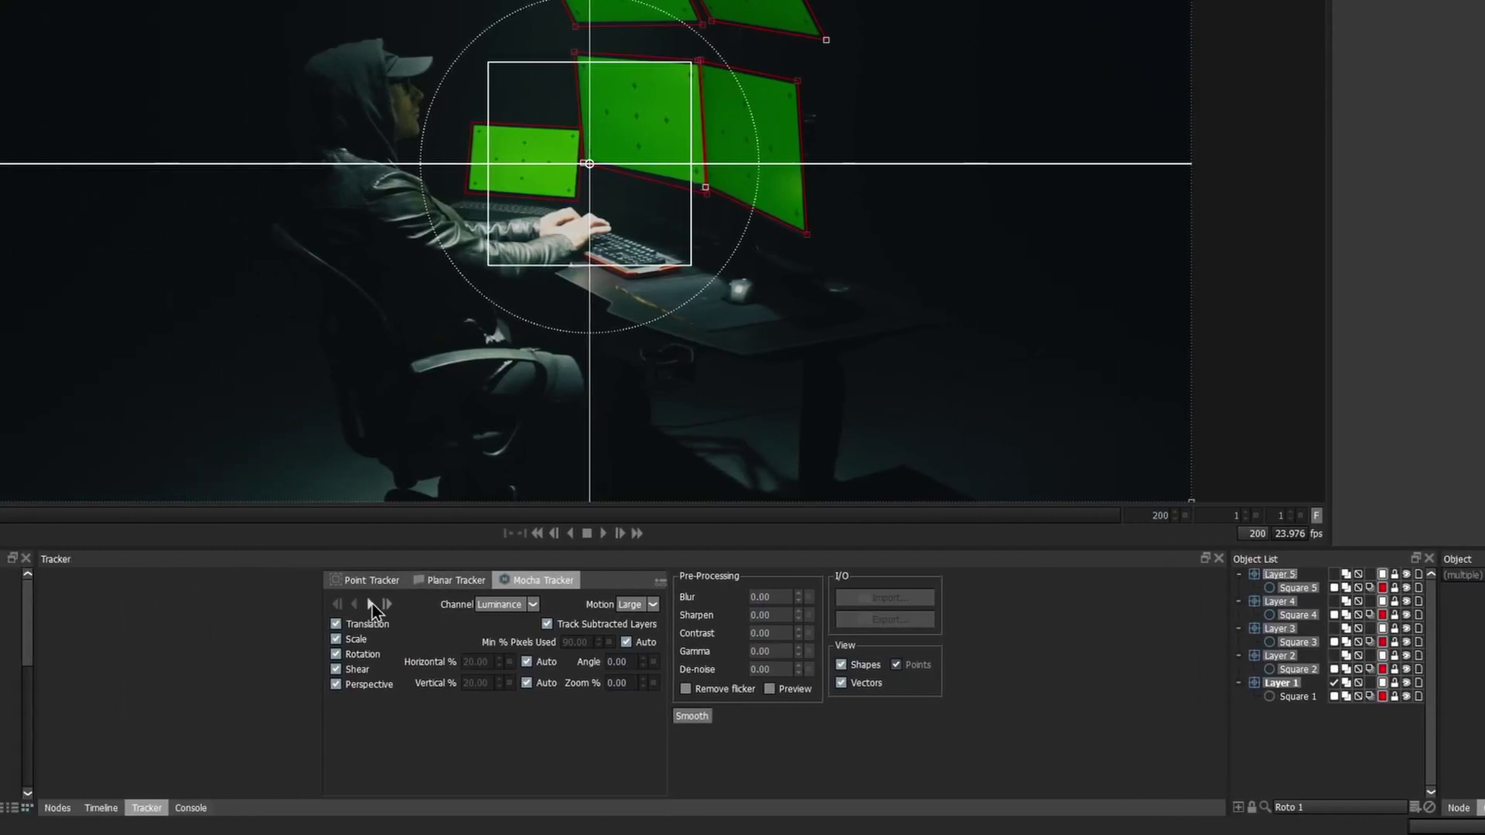
pyautogui.click(371, 604)
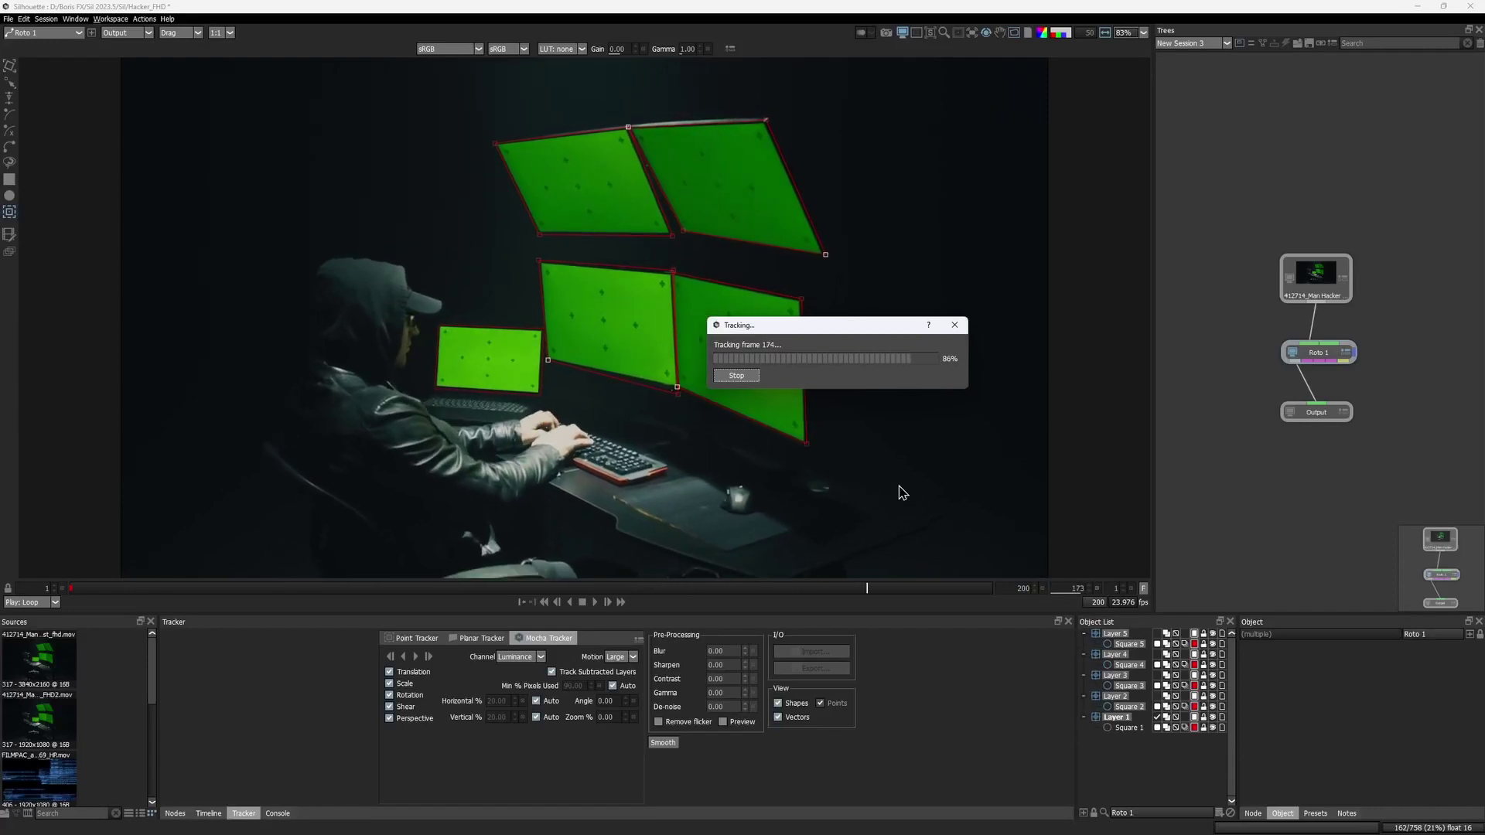
# Step: Play back the tracked shot, then stop at frame 1 and clear the selection
pyautogui.press('space')
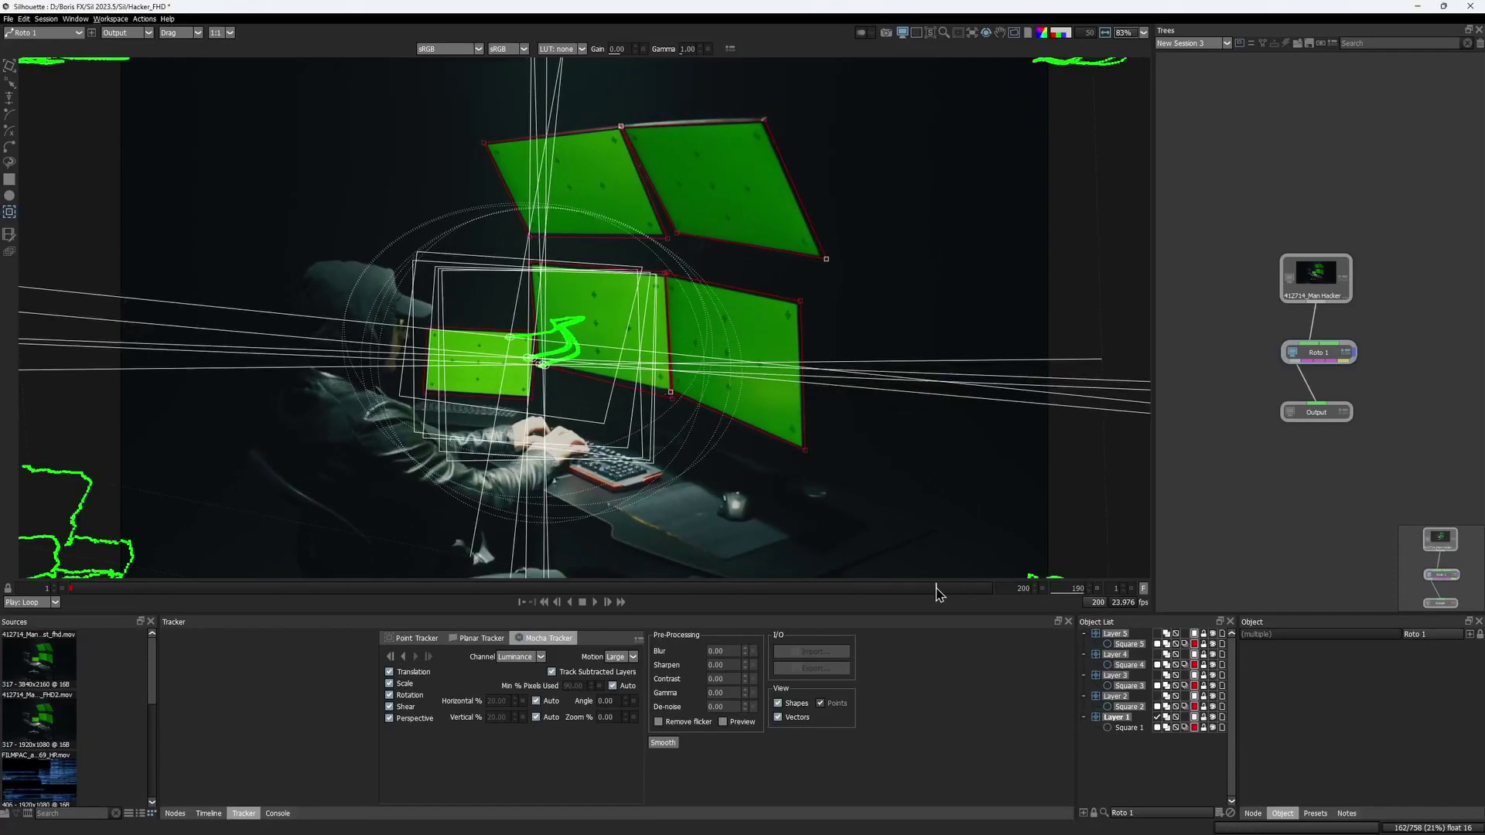
pyautogui.click(583, 601)
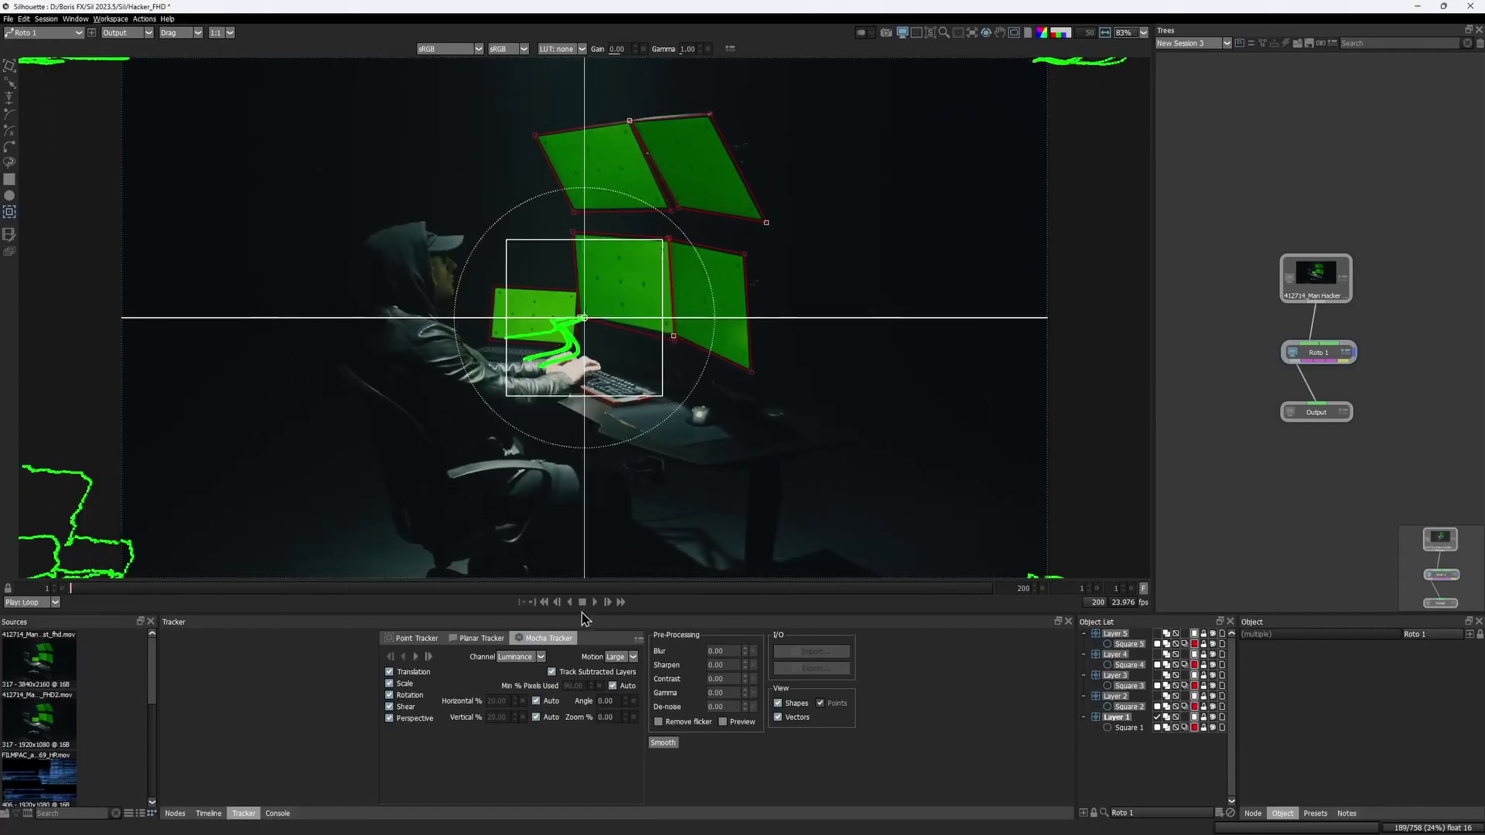
pyautogui.click(1166, 766)
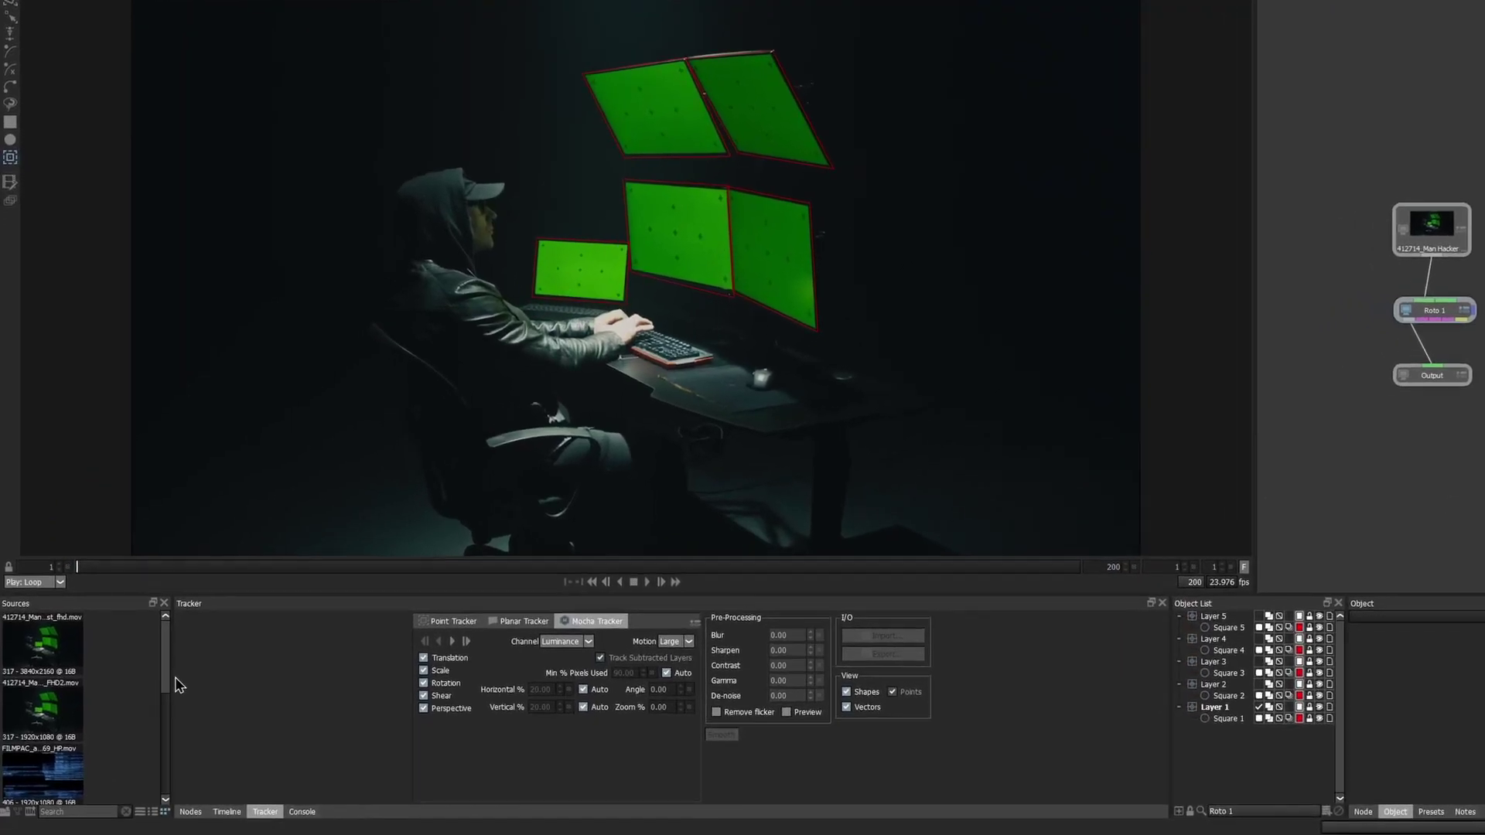
# Step: Drag Transform 4's four corner-pin handles onto the green monitor screen's corners
pyautogui.moveTo(159, 693); pyautogui.dragTo(234, 696)
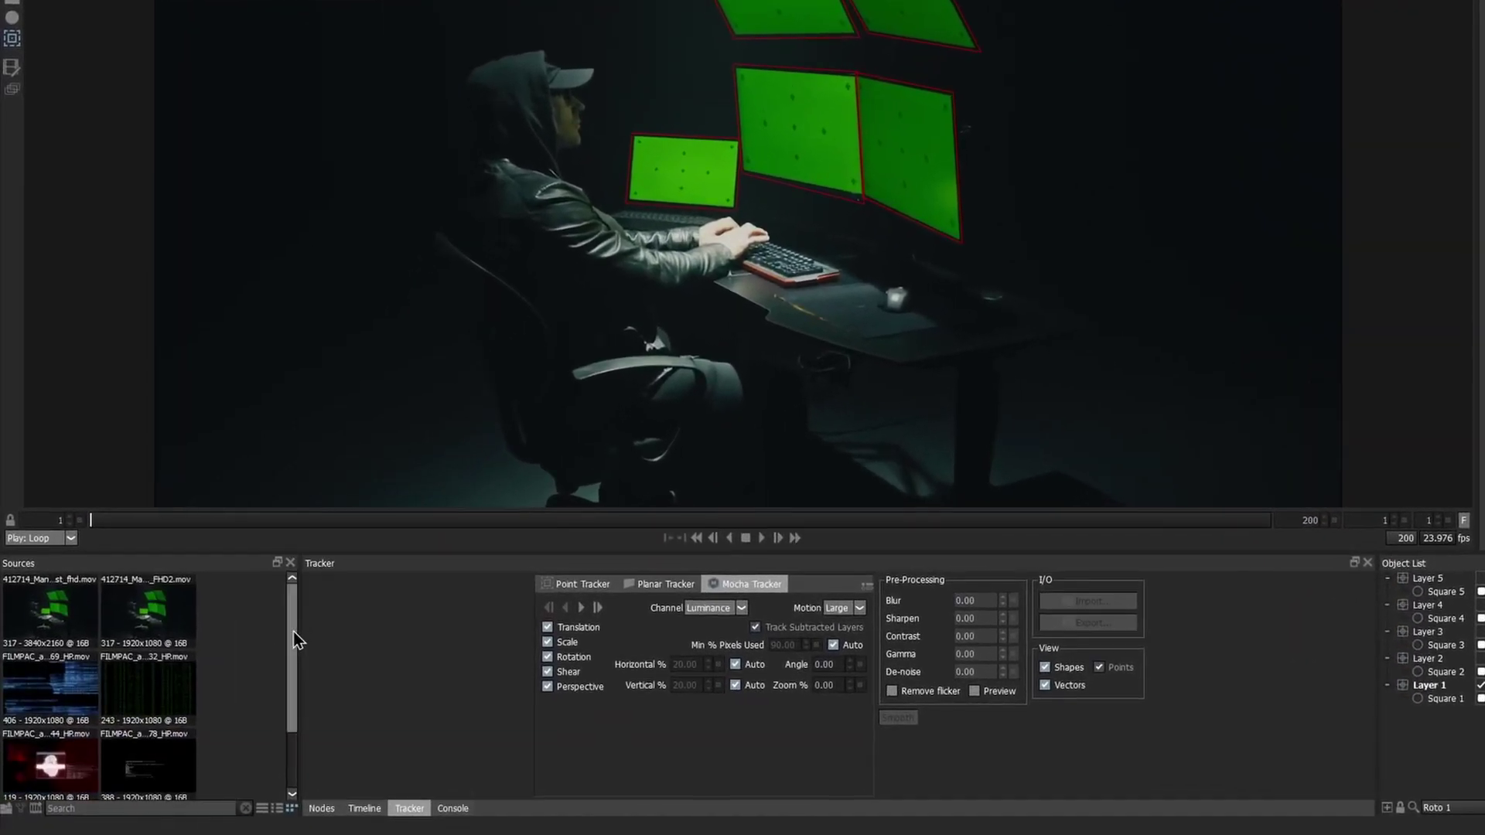
pyautogui.scroll(-2, 204, 728)
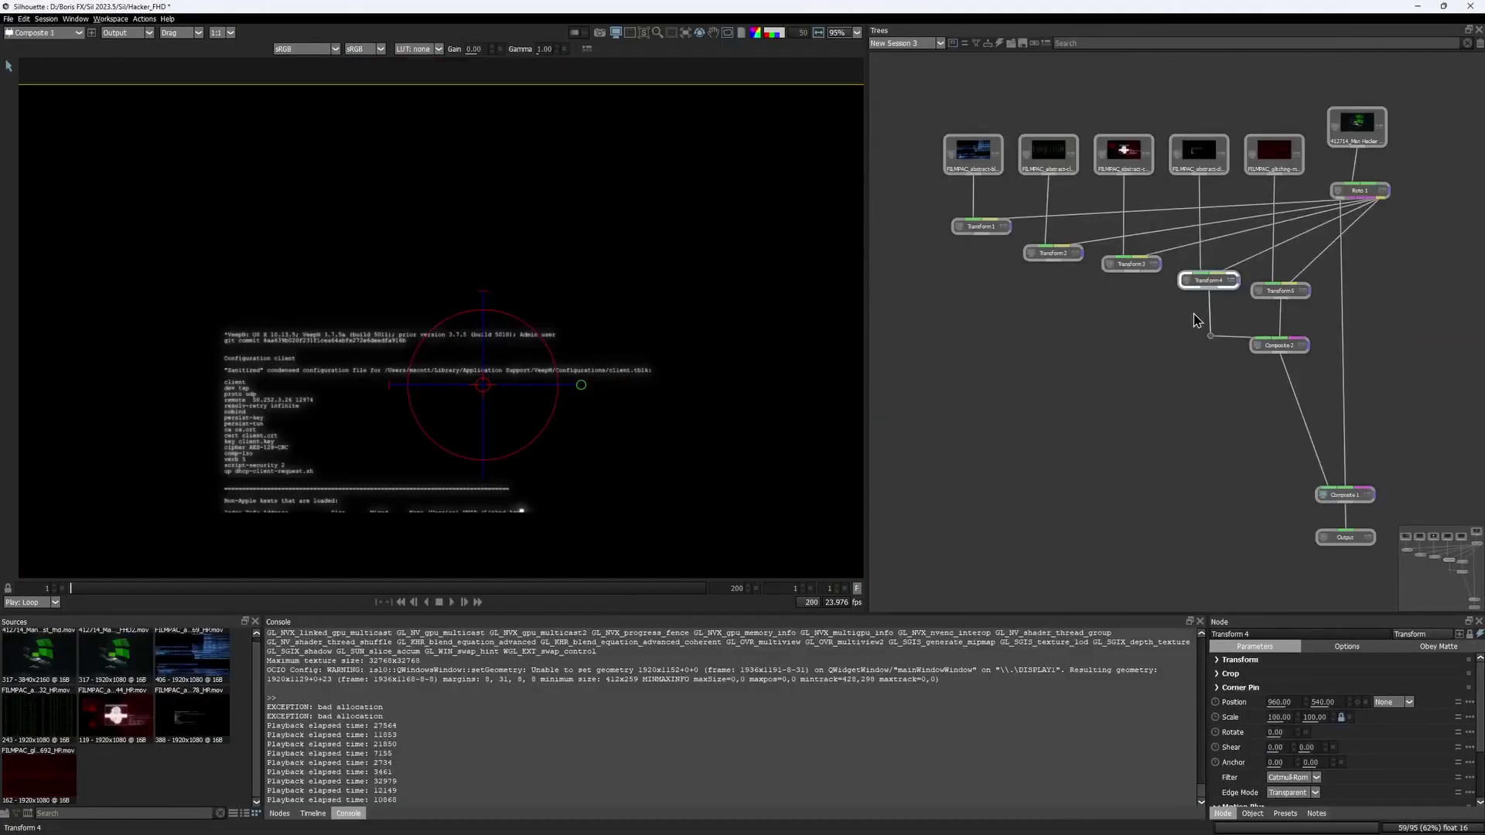
pyautogui.moveTo(253, 207); pyautogui.dragTo(413, 279)
pyautogui.moveTo(764, 208); pyautogui.dragTo(542, 250)
pyautogui.moveTo(253, 495); pyautogui.dragTo(446, 342)
pyautogui.scroll(4, 446, 342)
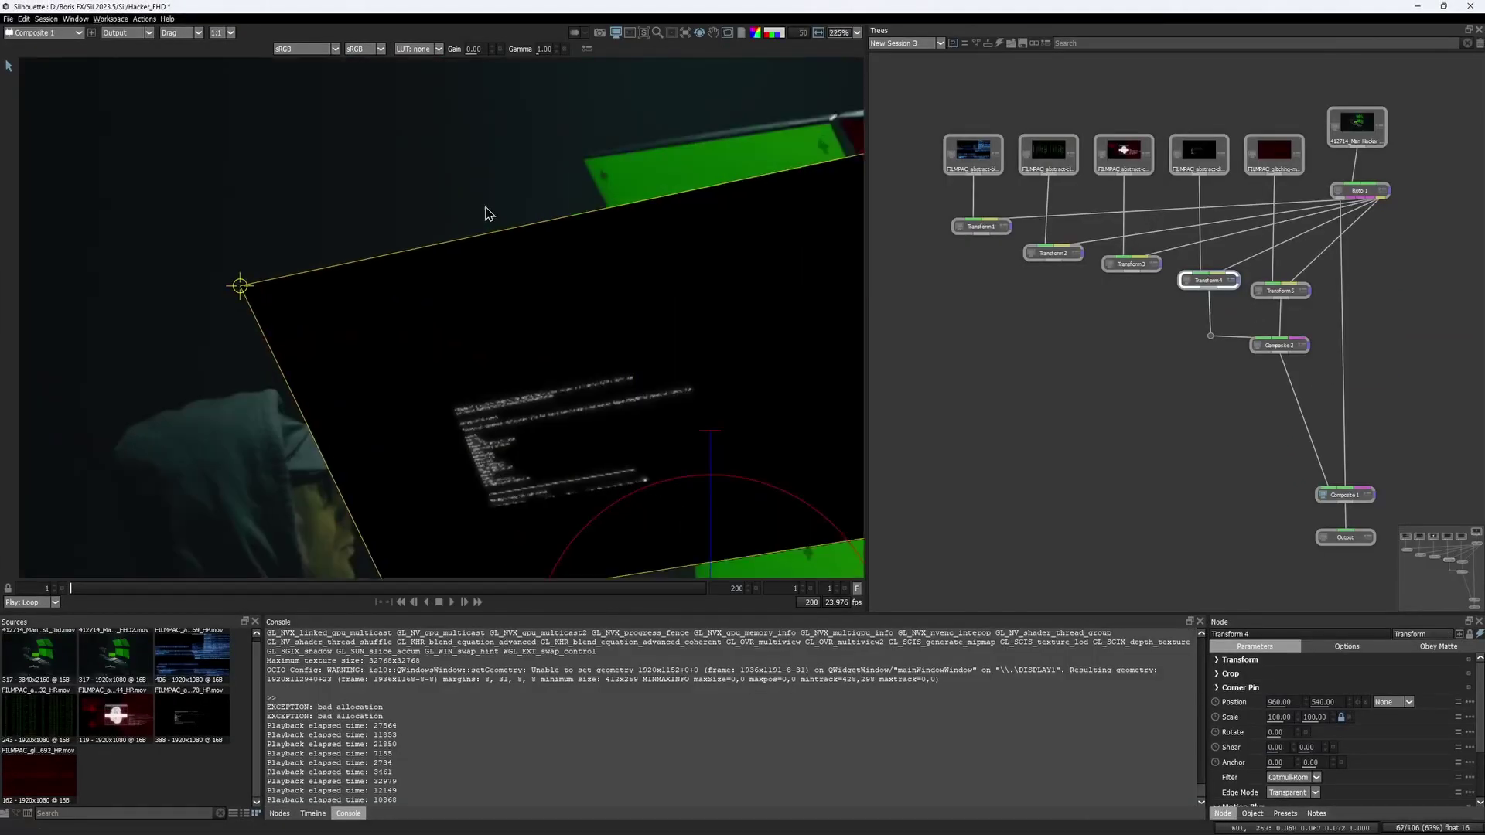
pyautogui.moveTo(413, 279); pyautogui.dragTo(482, 250)
pyautogui.moveTo(153, 550); pyautogui.dragTo(445, 300)
pyautogui.scroll(4, 441, 248)
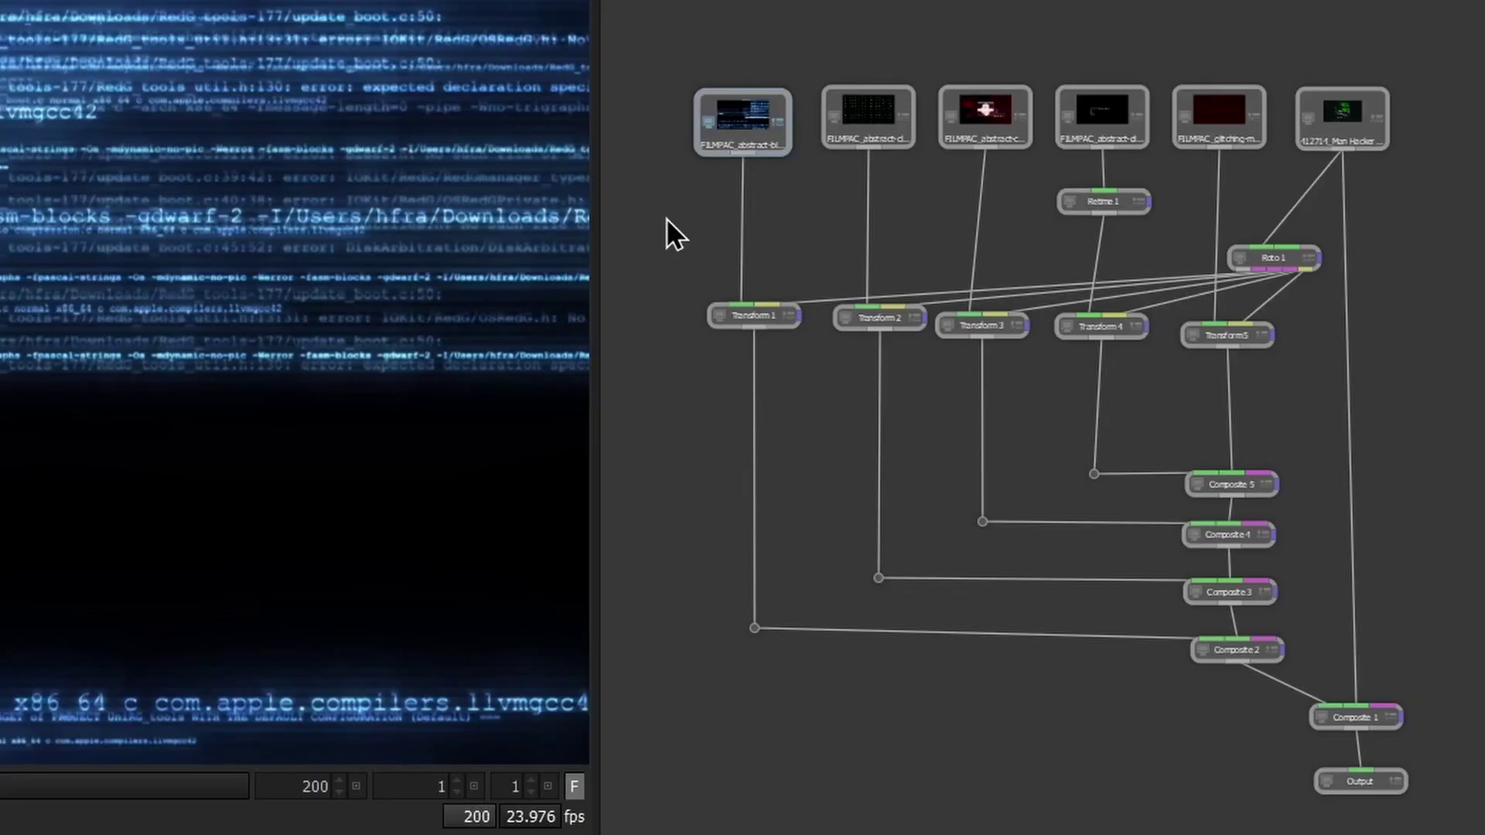
# Step: Add S_HueSatBright above Transform 1 and shift the code clip's hue from blue to green
pyautogui.press('Tab')
pyautogui.write('hu')
pyautogui.press('Return')
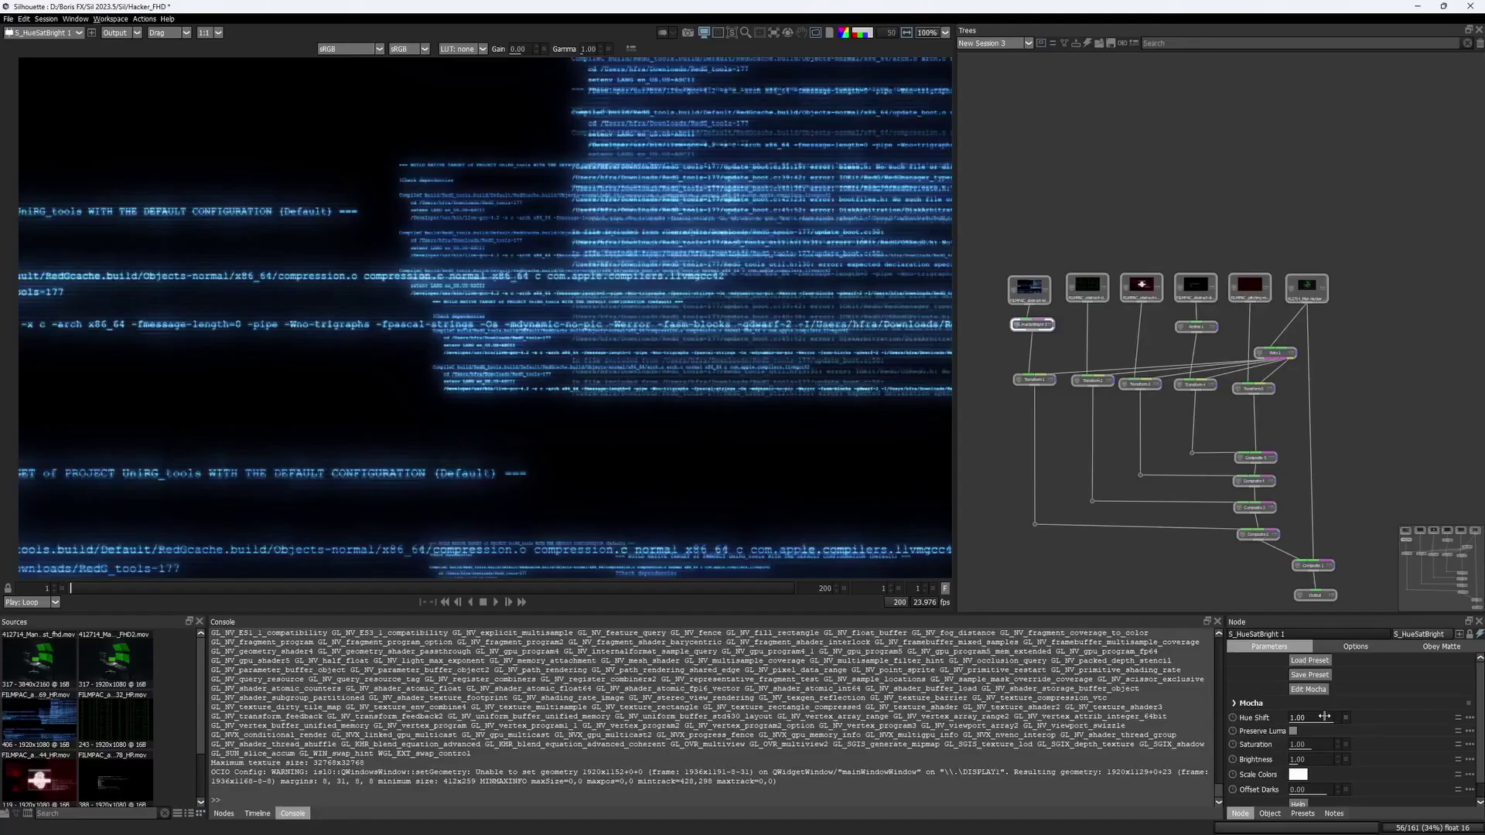
pyautogui.moveTo(1324, 717); pyautogui.dragTo(1287, 723)
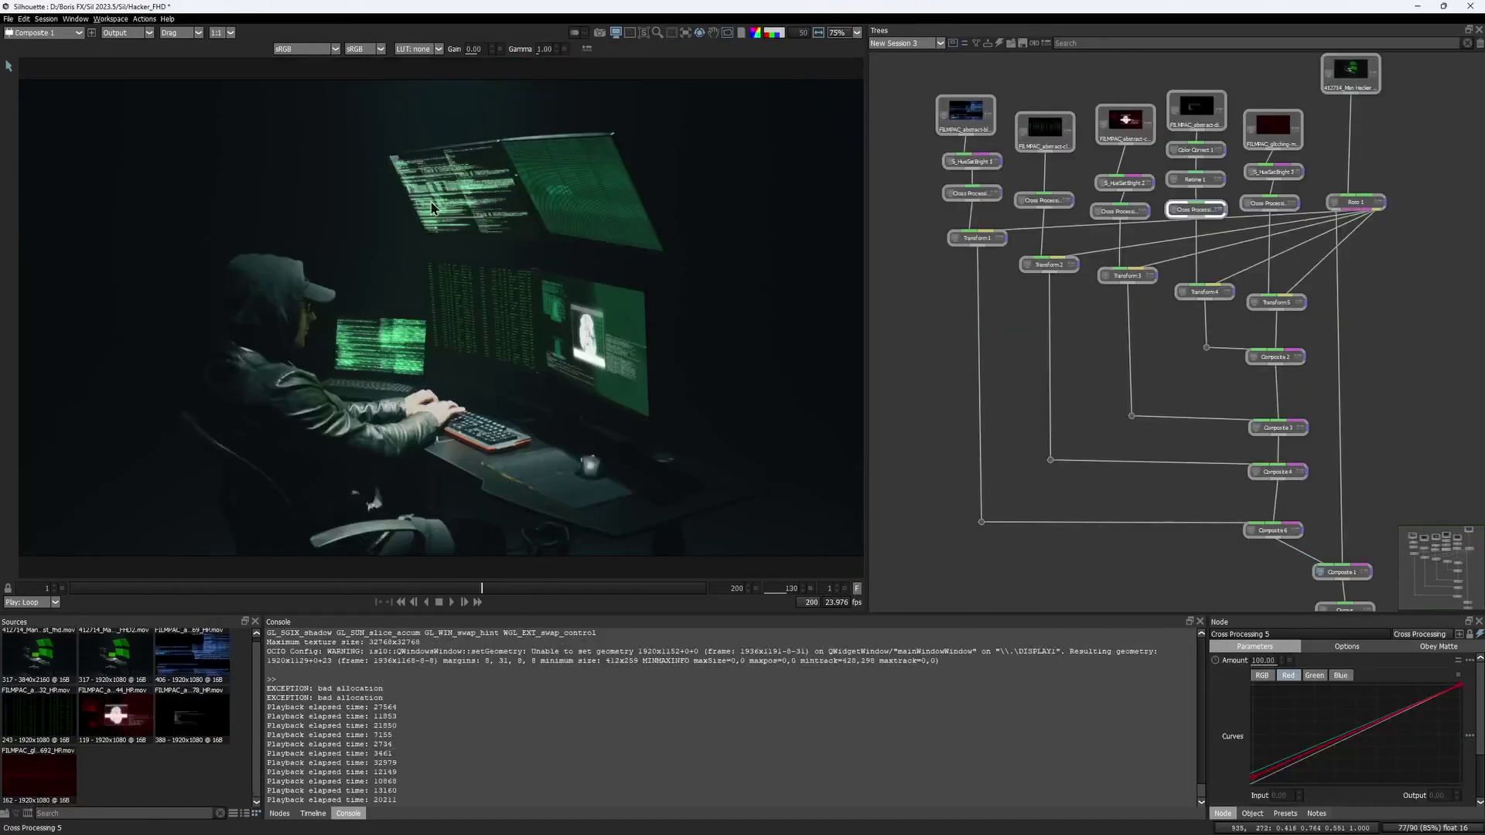
# Step: Lower the dark ends of the red and green Cross Processing 5 curves
pyautogui.scroll(8, 432, 208)
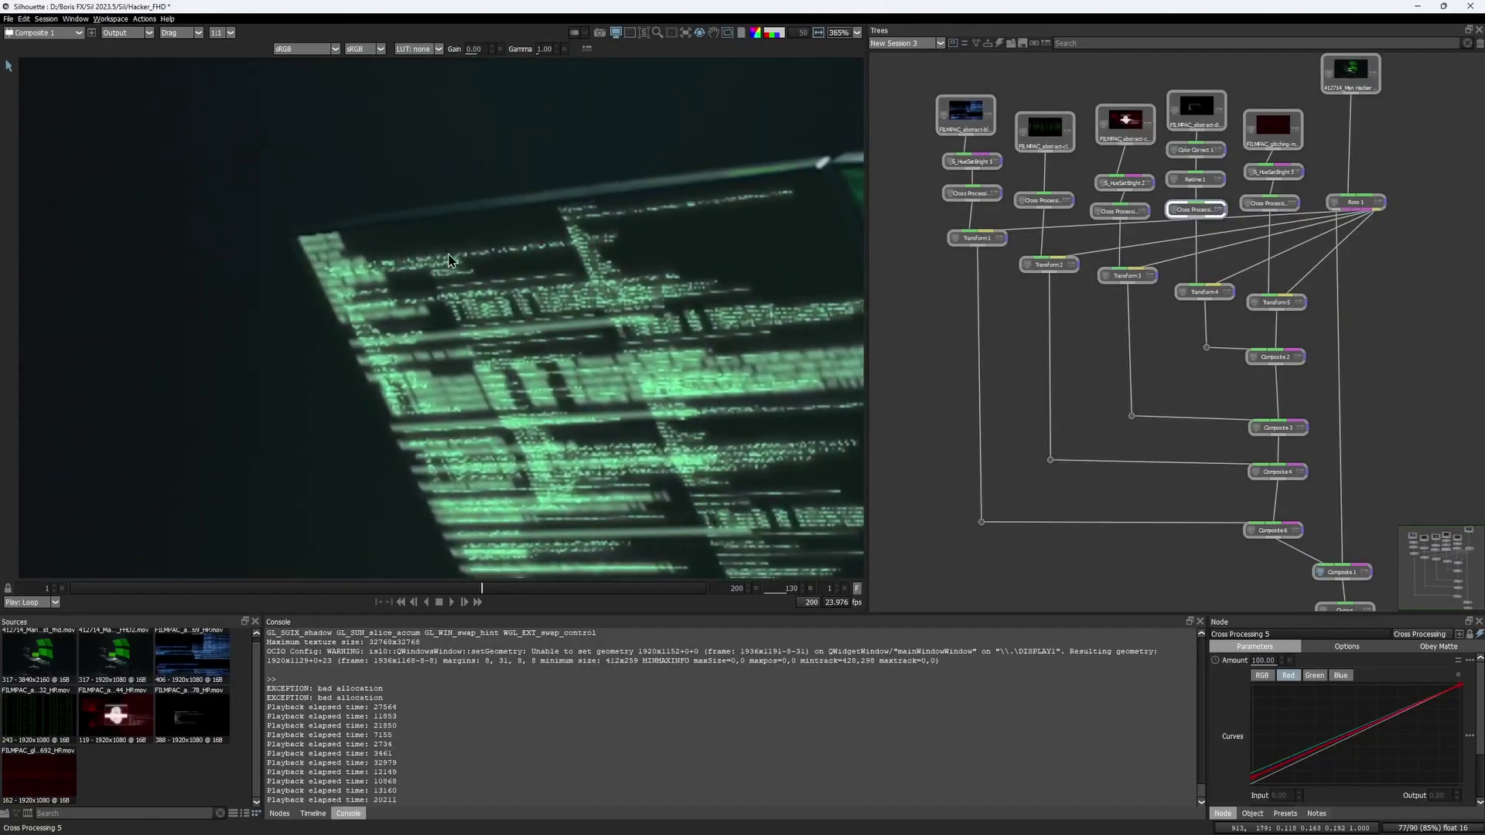
pyautogui.click(769, 33)
pyautogui.click(1250, 778)
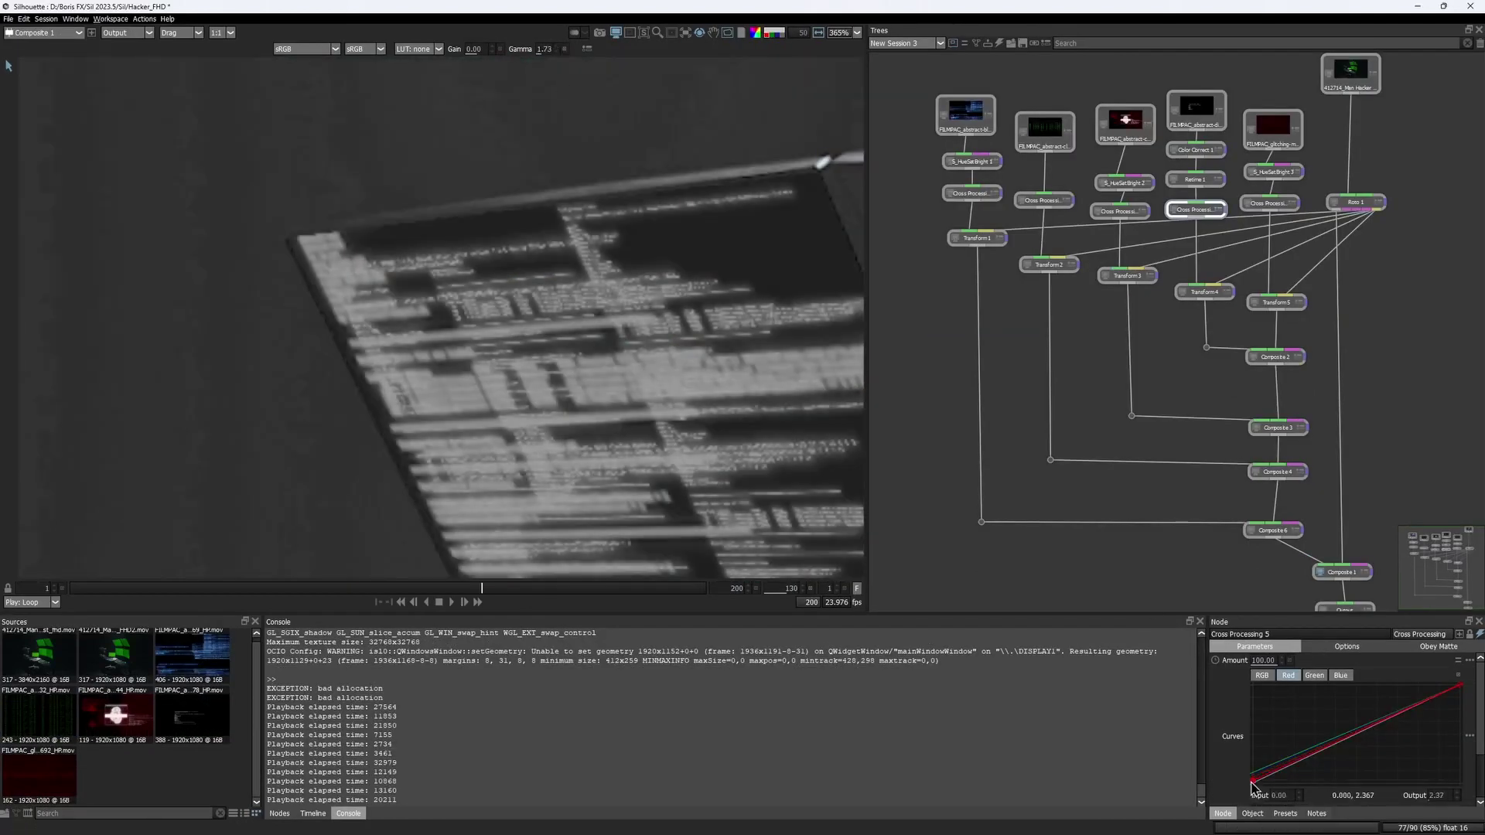
pyautogui.scroll(-1, 507, 487)
pyautogui.moveTo(1251, 778); pyautogui.dragTo(1247, 785)
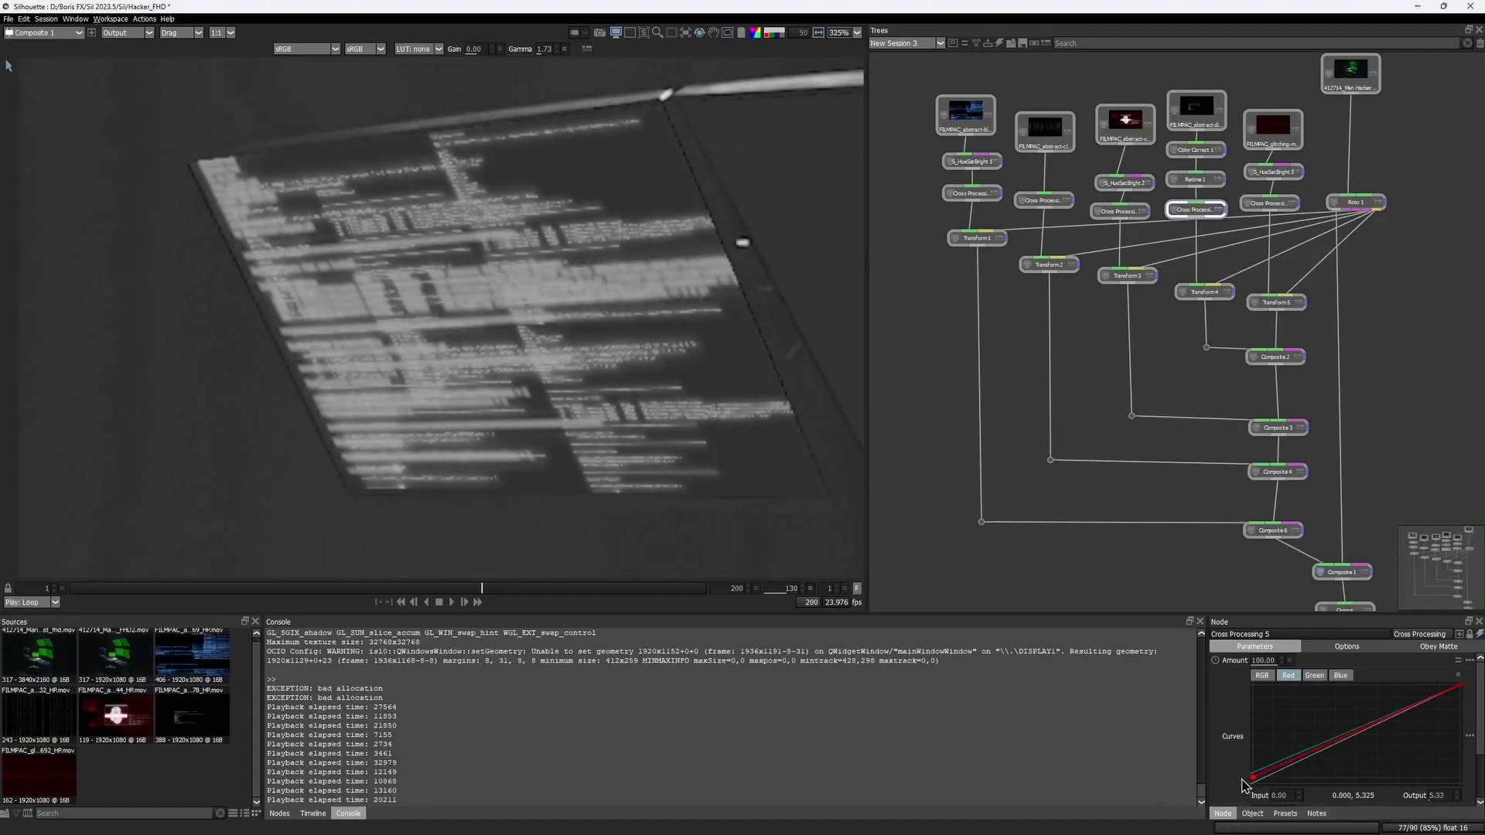
pyautogui.click(773, 36)
pyautogui.moveTo(1251, 784); pyautogui.dragTo(1239, 780)
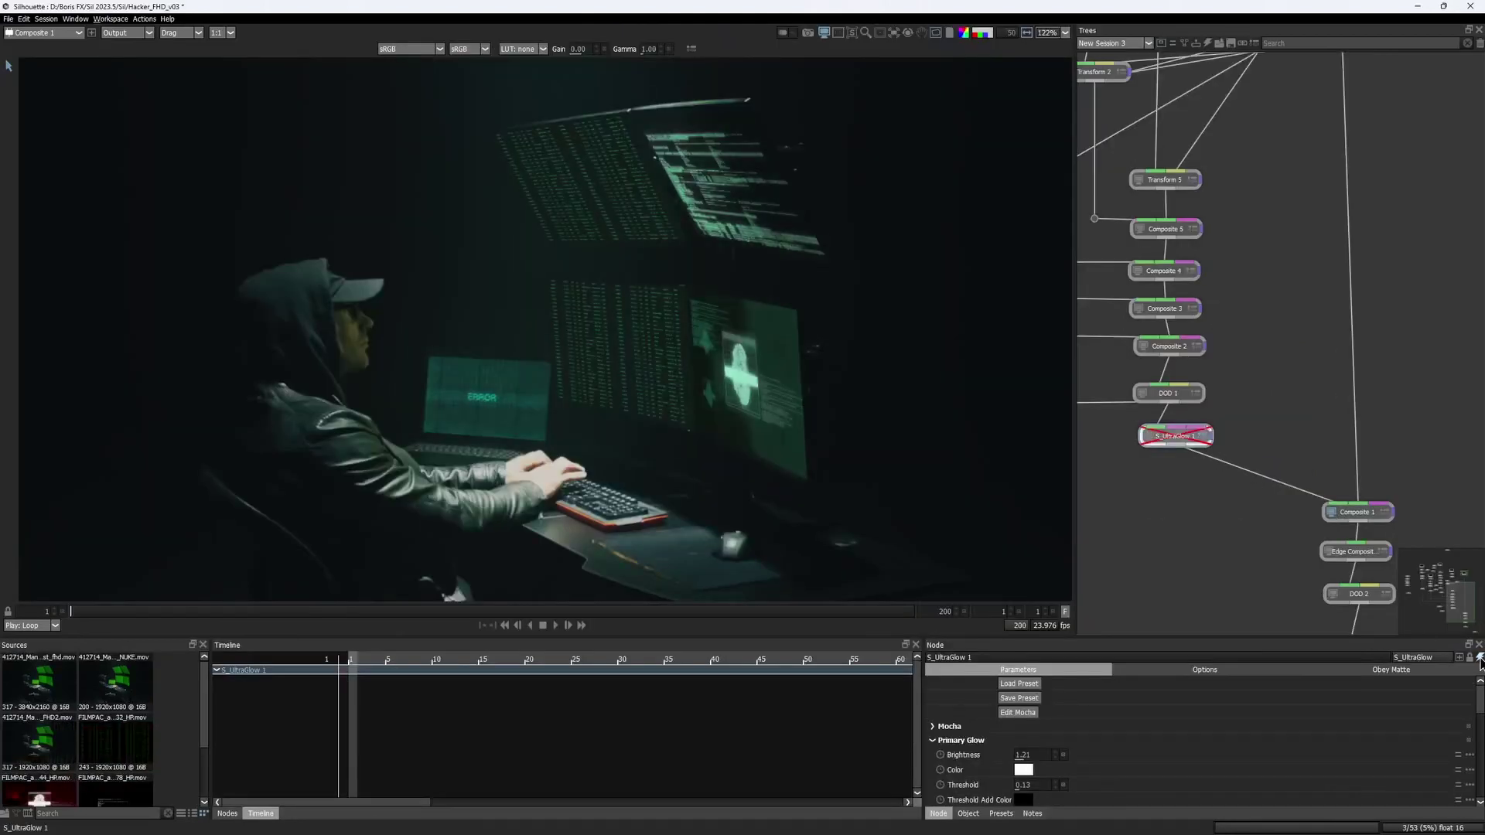
# Step: Adjust the S_UltraGlow Brightness value for the monitor comp
pyautogui.moveTo(1057, 720)
pyautogui.mouseDown()
pyautogui.moveTo(1000, 720)
pyautogui.moveTo(1079, 719)
pyautogui.moveTo(1041, 715)
pyautogui.mouseUp()
pyautogui.scroll(-1, 1033, 716)
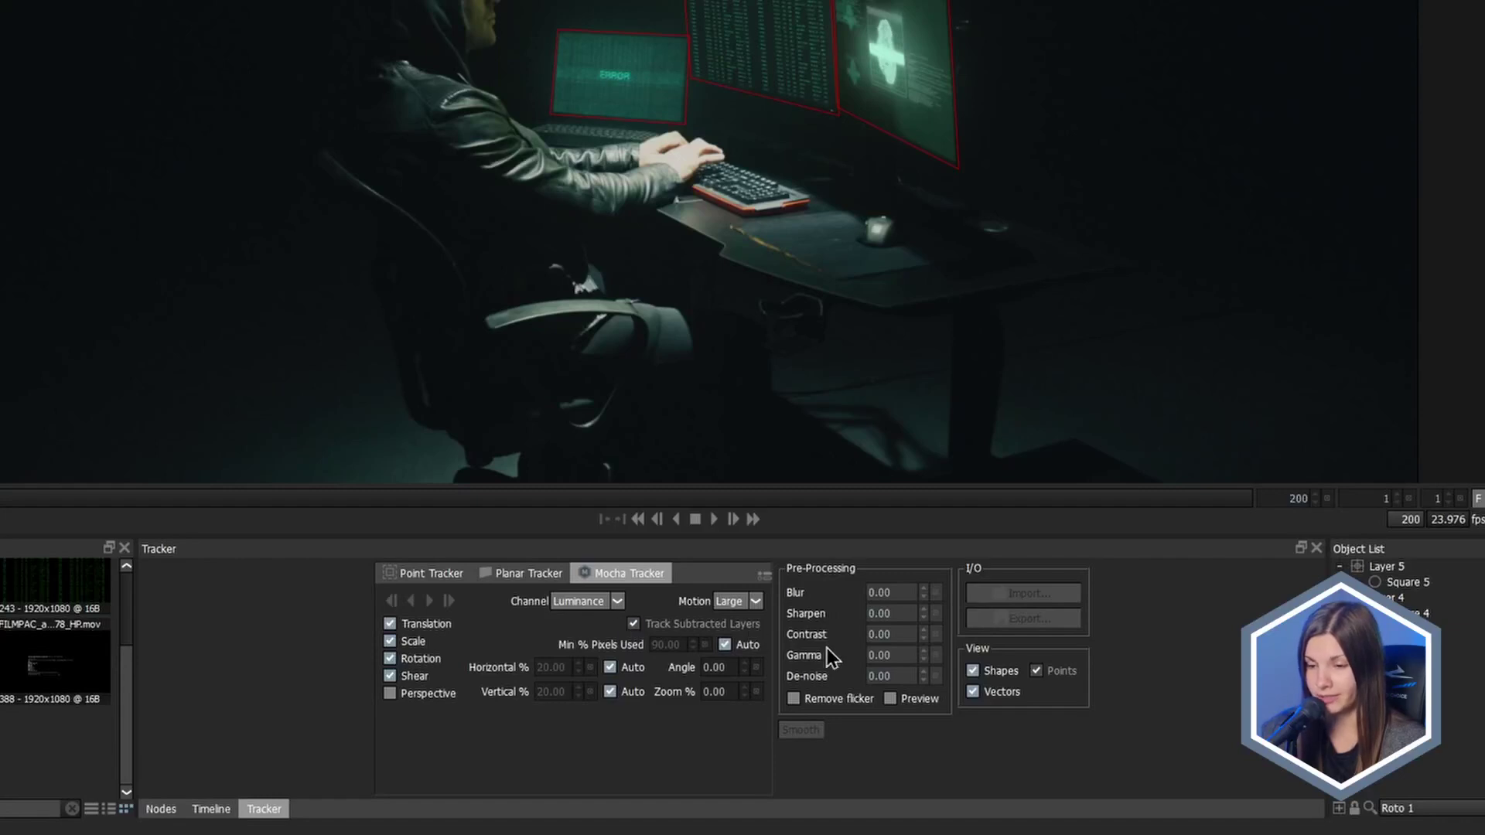
# Step: Review the Planar Tracker tab settings
pyautogui.click(532, 578)
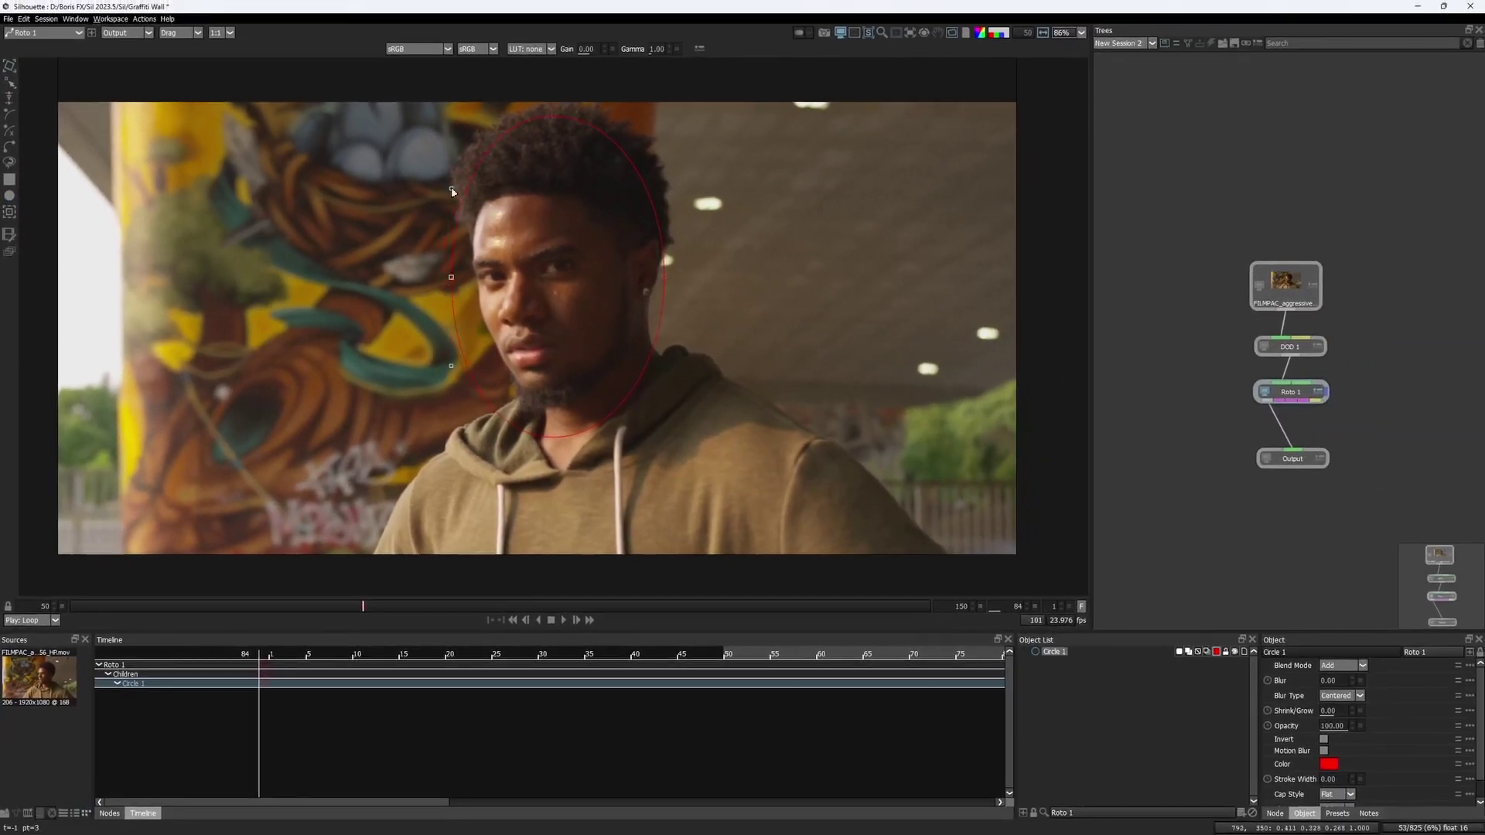
# Step: Draw a spline shape on the mural and track it forward through the clip
pyautogui.scroll(-2, 510, 341)
pyautogui.click(443, 396)
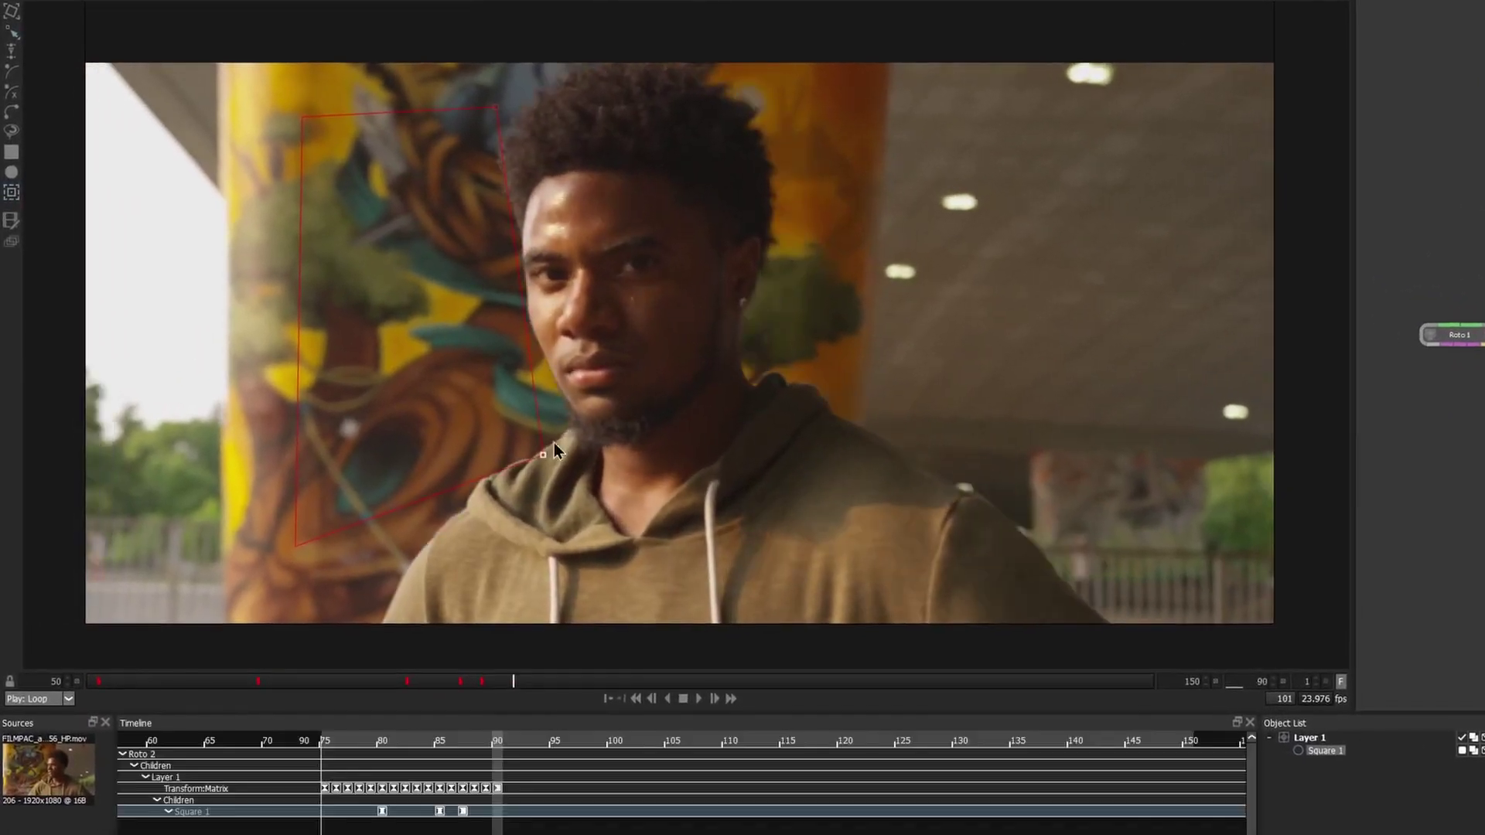
pyautogui.click(453, 766)
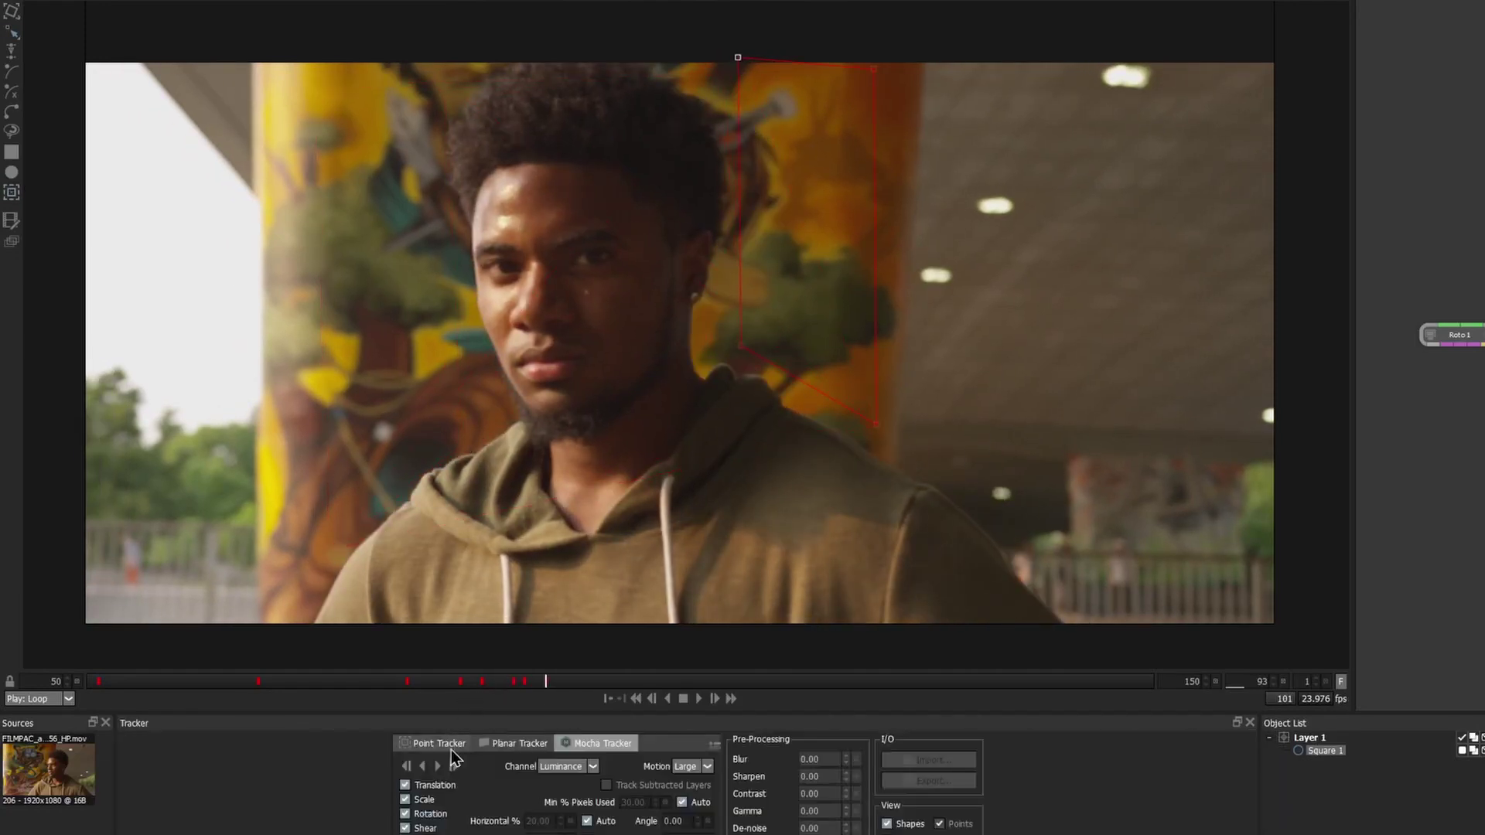
pyautogui.click(453, 765)
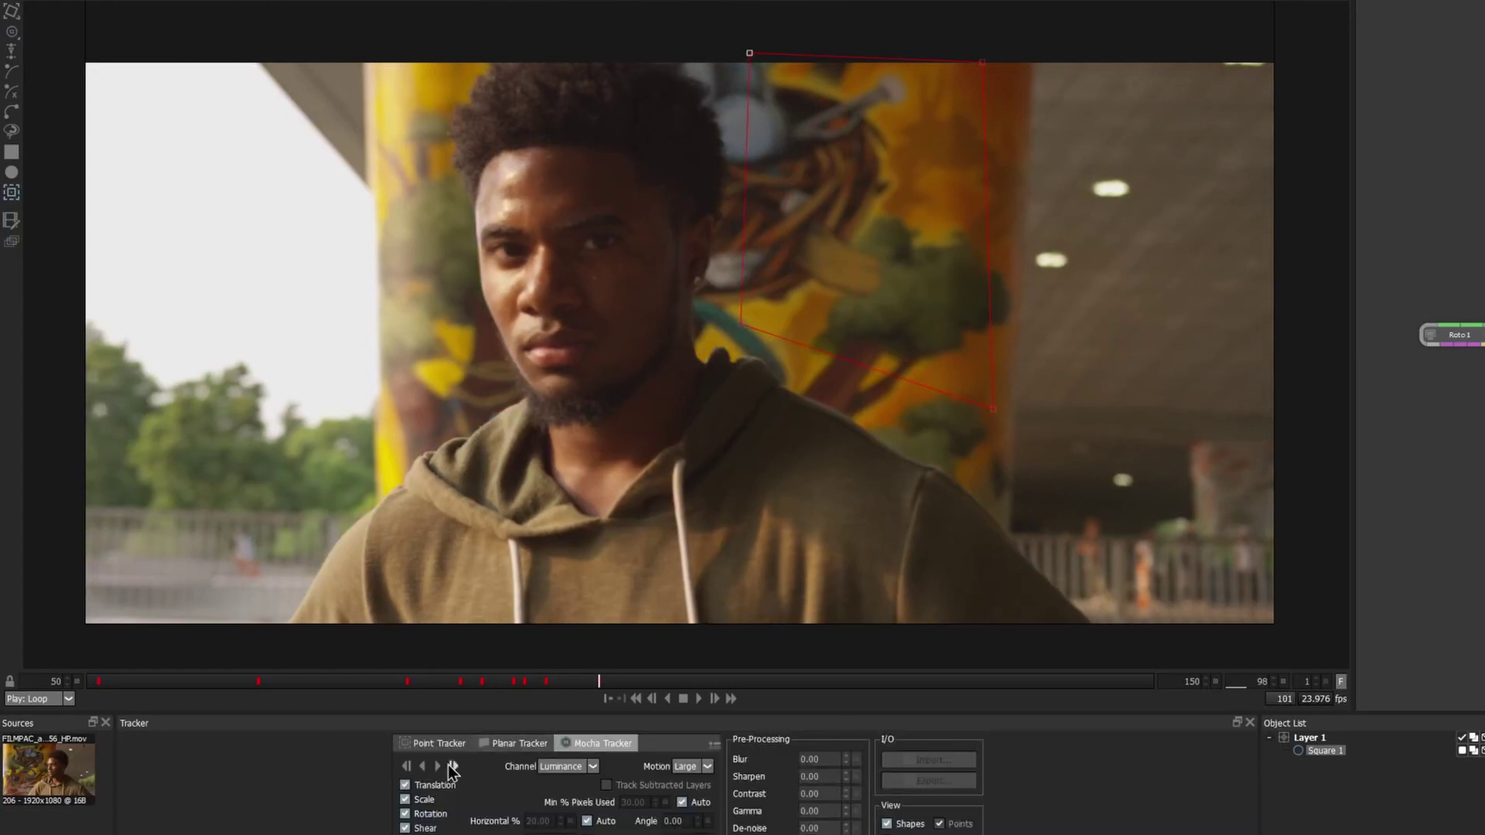
pyautogui.click(449, 766)
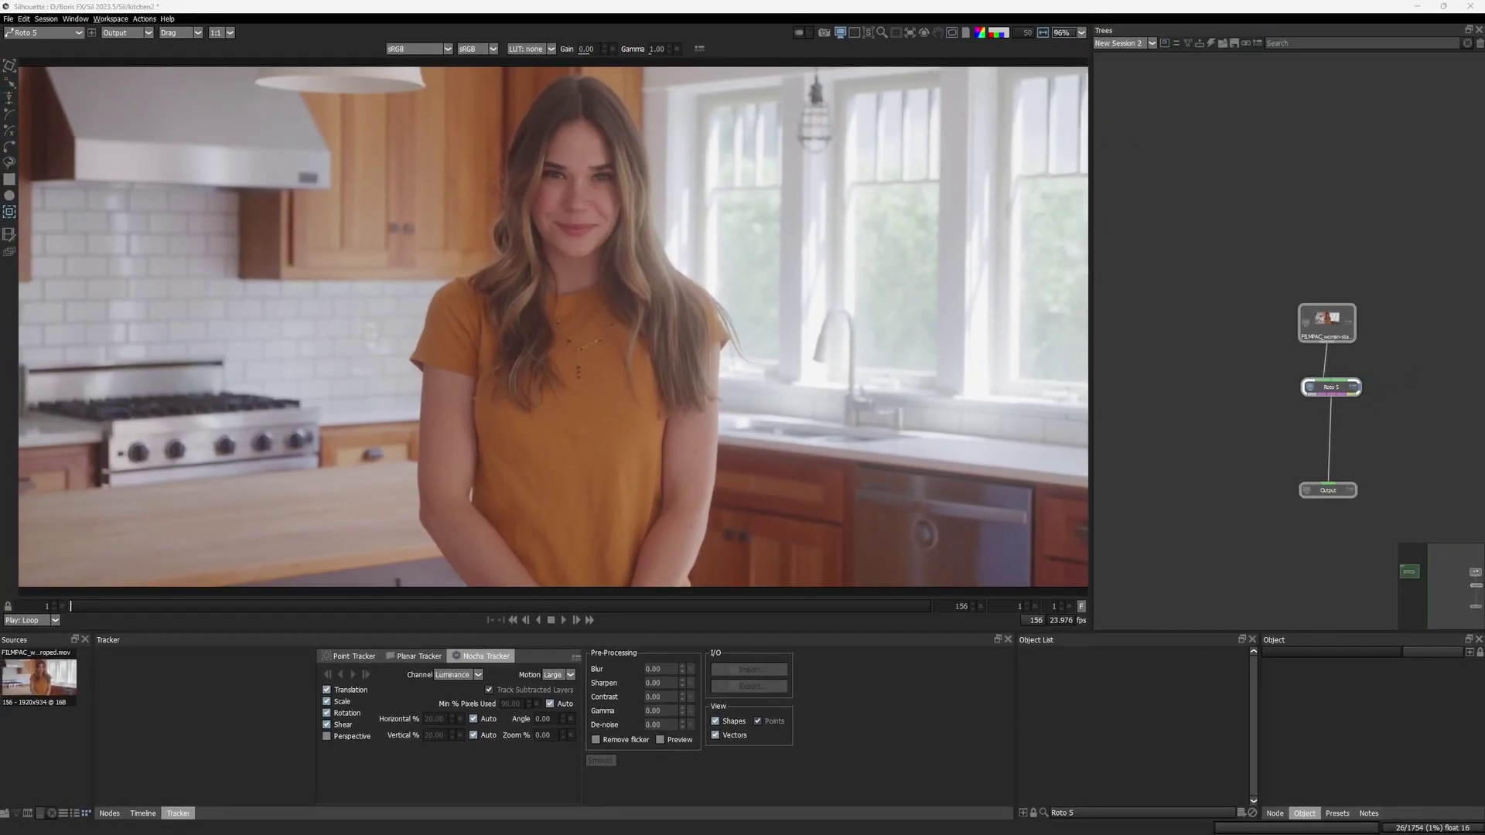
pyautogui.press('space')
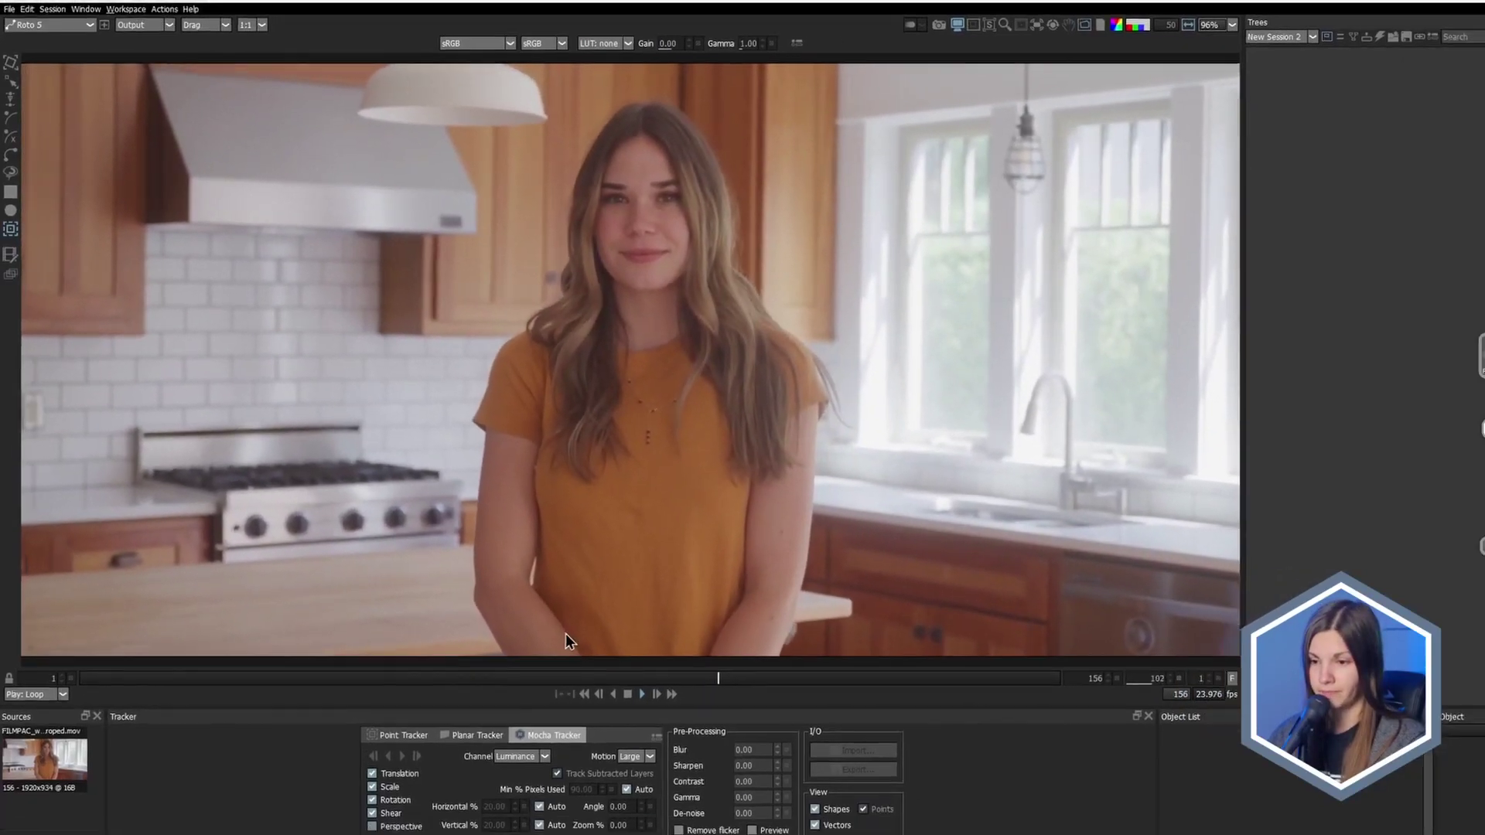
pyautogui.click(662, 727)
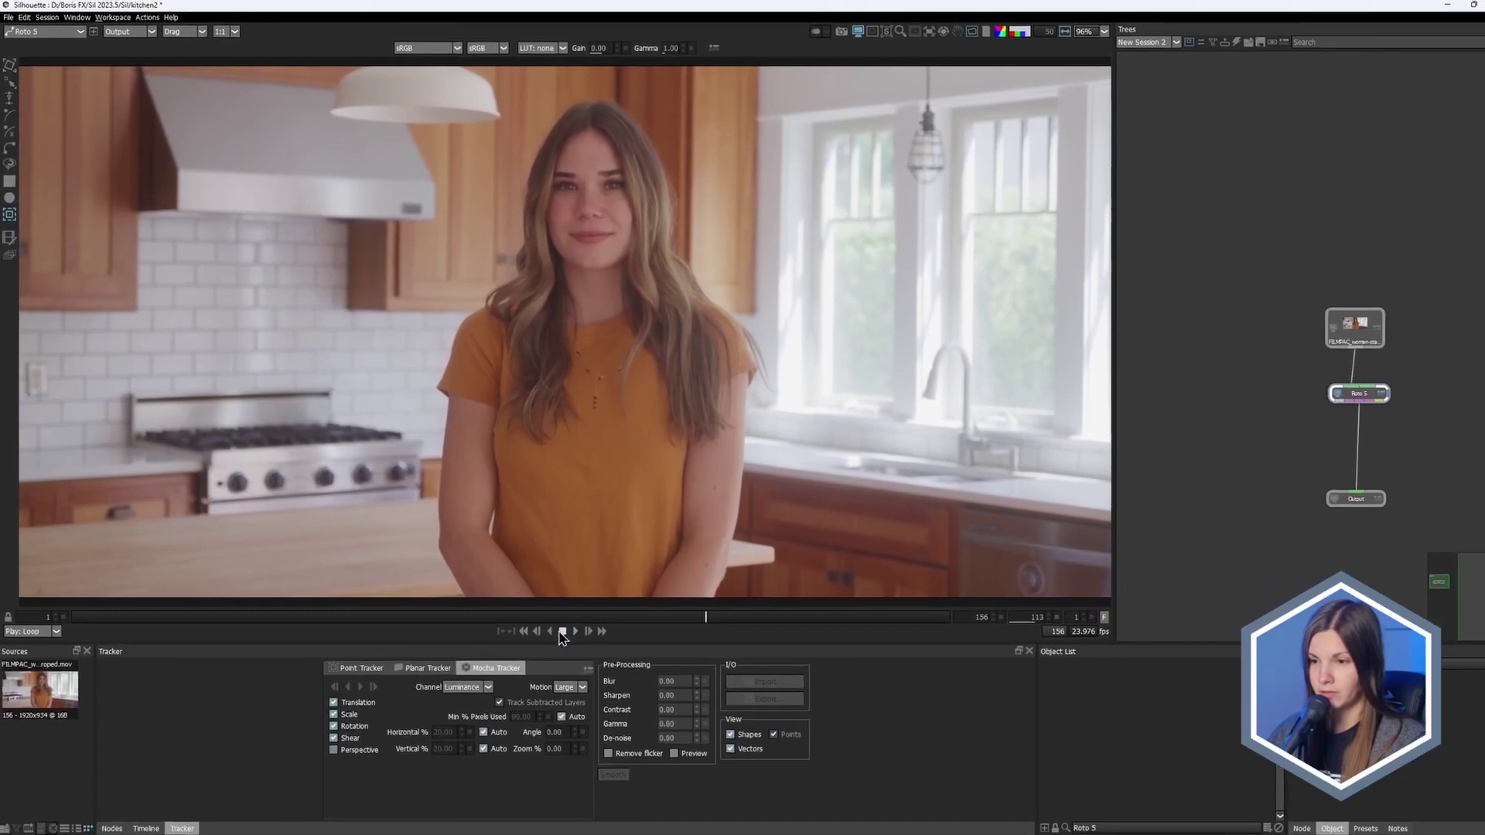
# Step: Draw ellipses around the woman's head and torso and group them into a layer named lady
pyautogui.scroll(2, 596, 226)
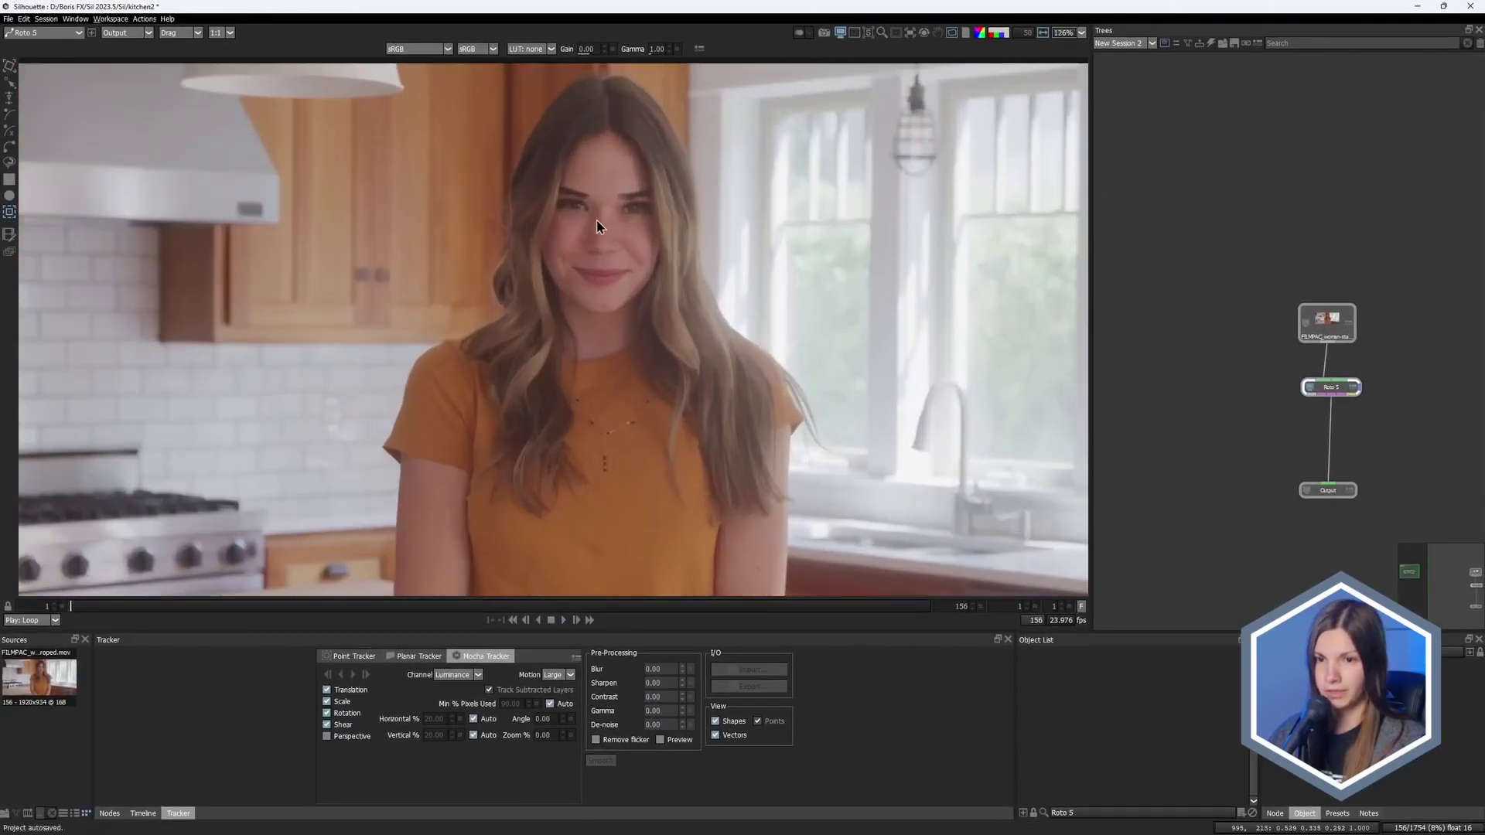
pyautogui.scroll(1, 597, 227)
pyautogui.click(9, 195)
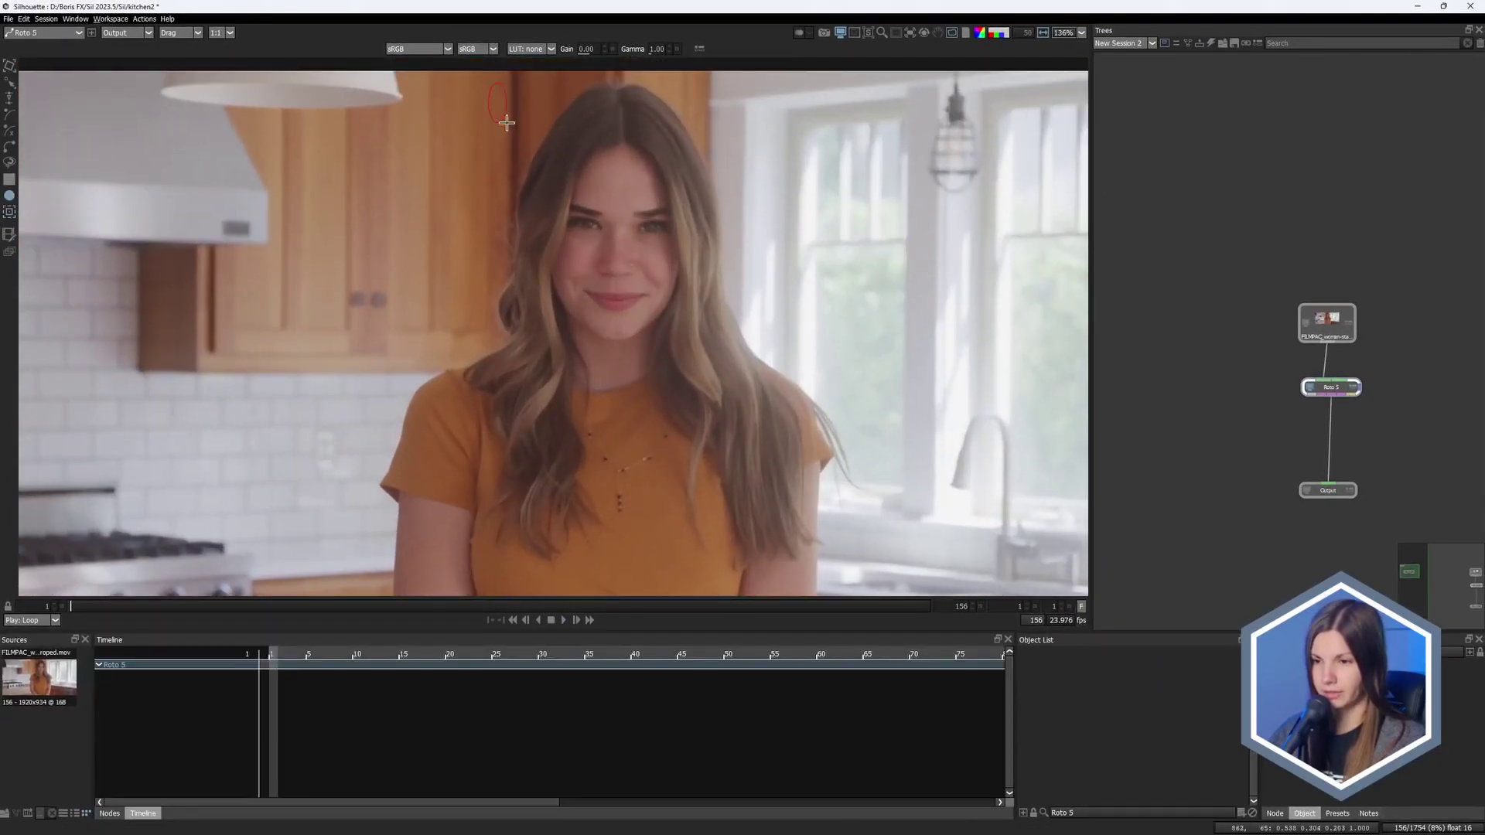
pyautogui.moveTo(744, 422); pyautogui.dragTo(737, 414)
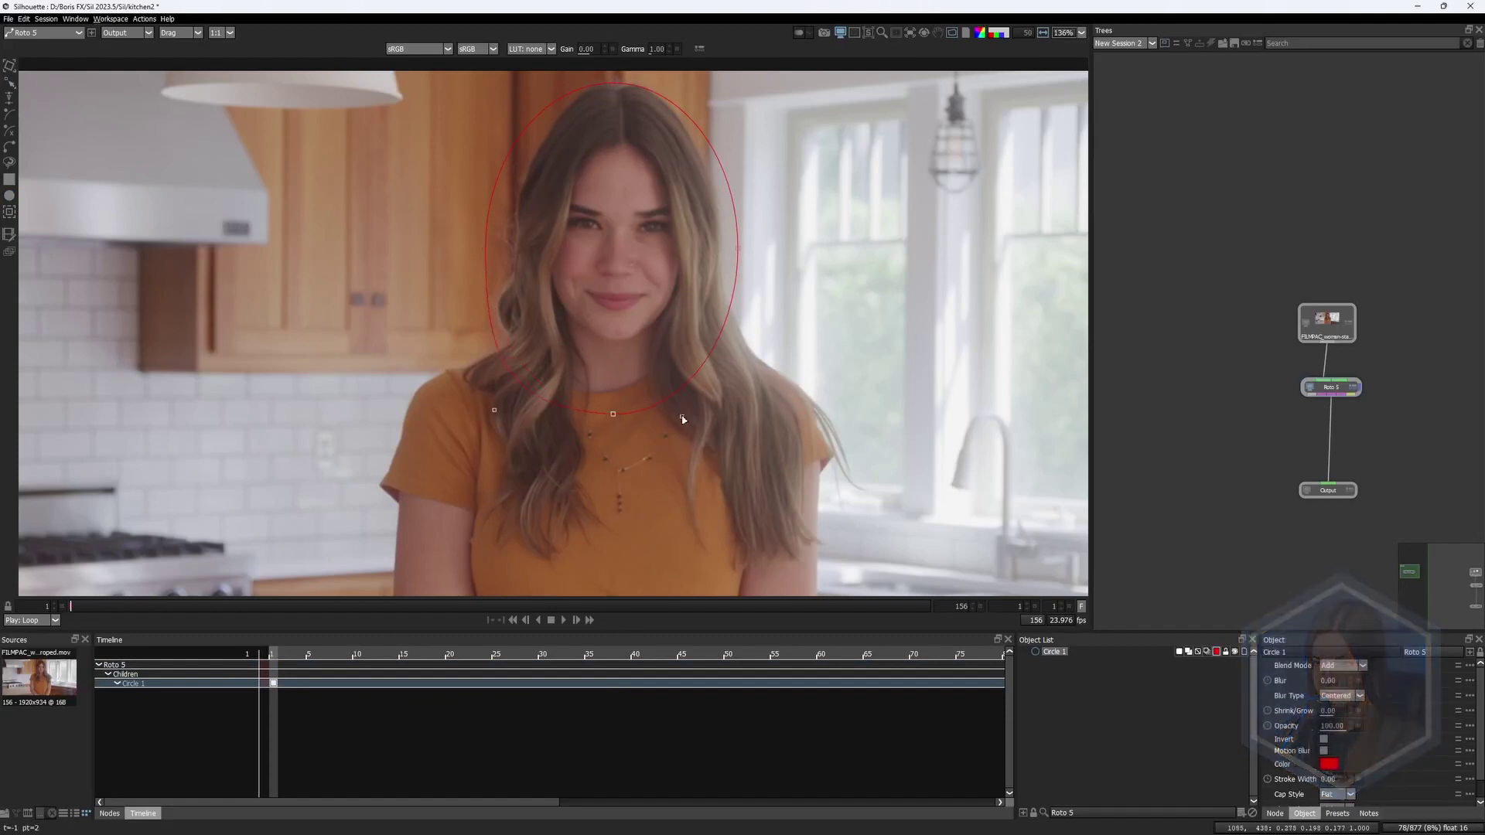
pyautogui.moveTo(240, 212); pyautogui.dragTo(308, 189)
pyautogui.moveTo(451, 318); pyautogui.dragTo(719, 504)
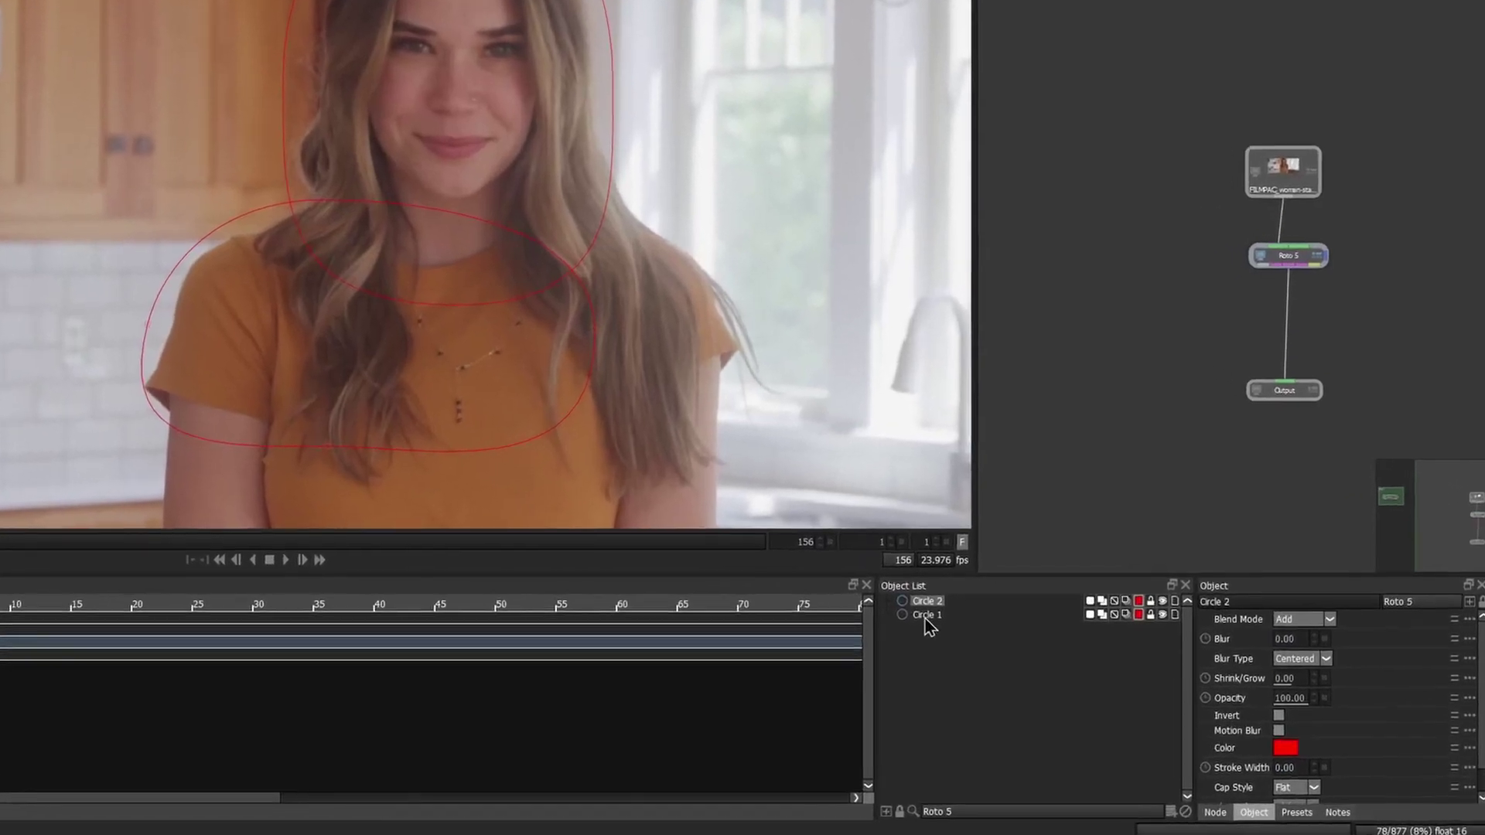
pyautogui.keyDown('shift'); pyautogui.click(1063, 662); pyautogui.keyUp('shift')
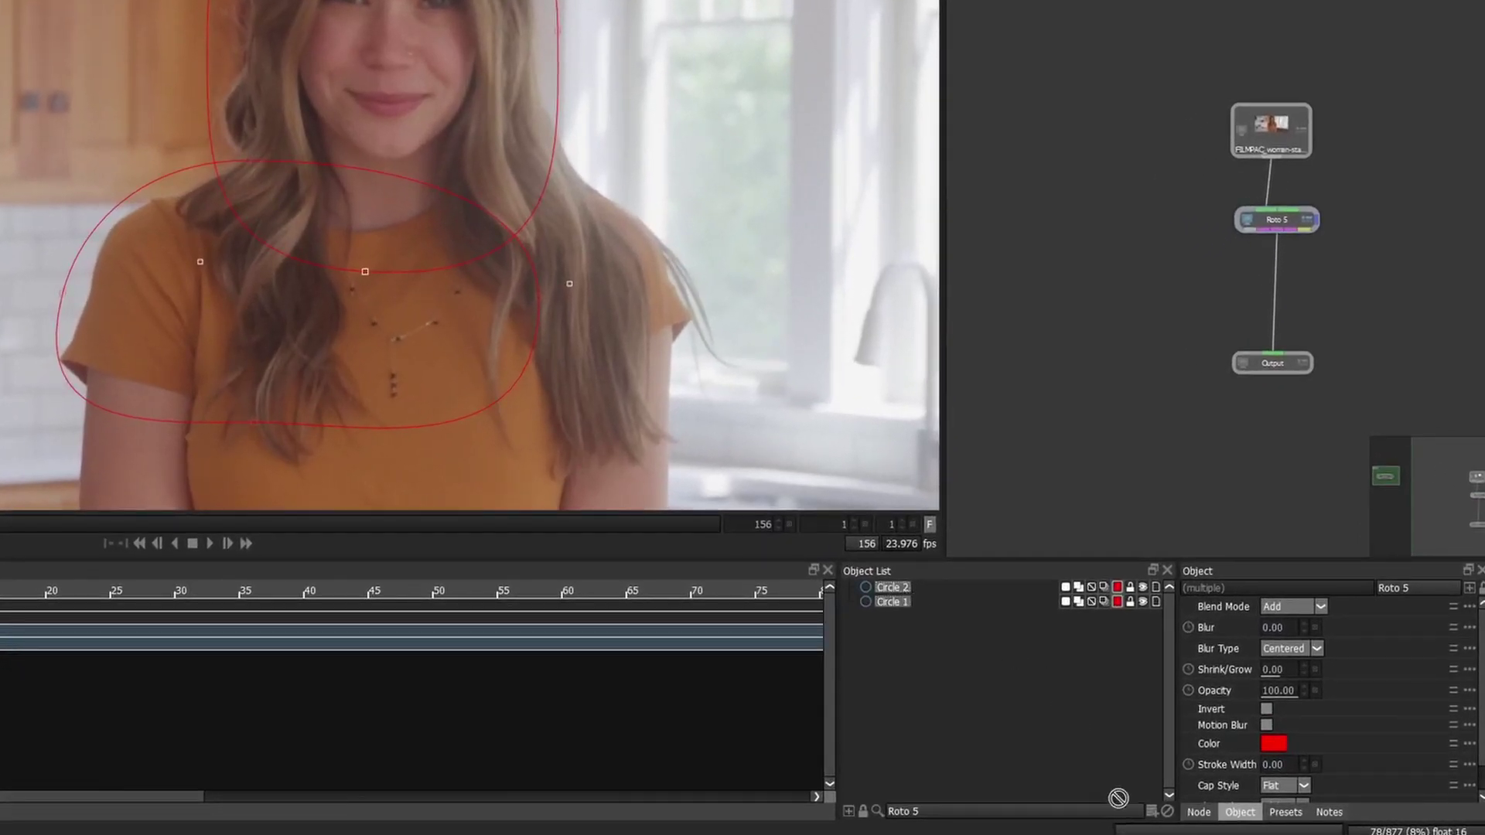
pyautogui.click(1151, 810)
pyautogui.click(889, 589)
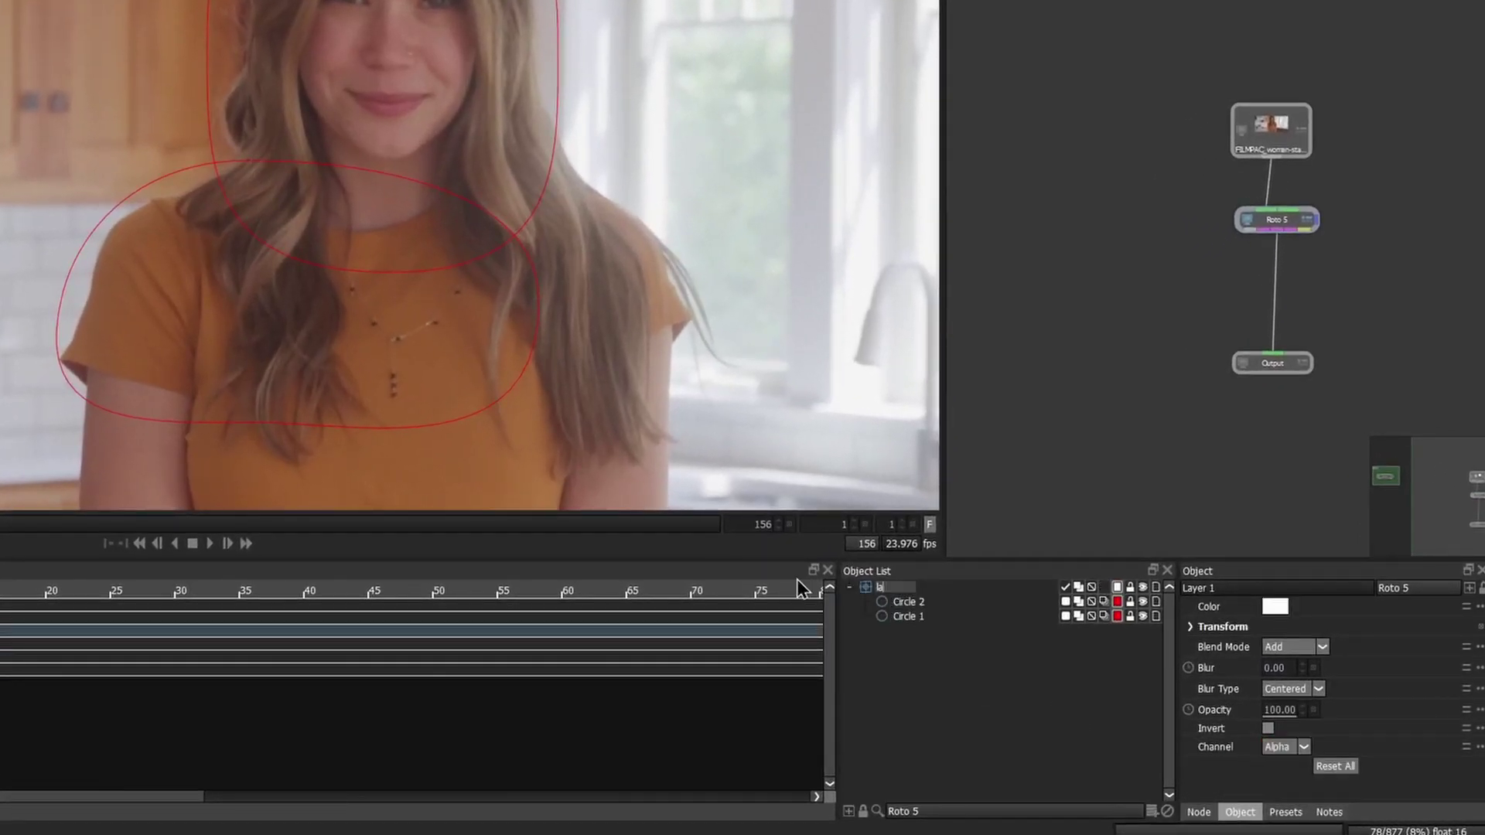
pyautogui.click(888, 699)
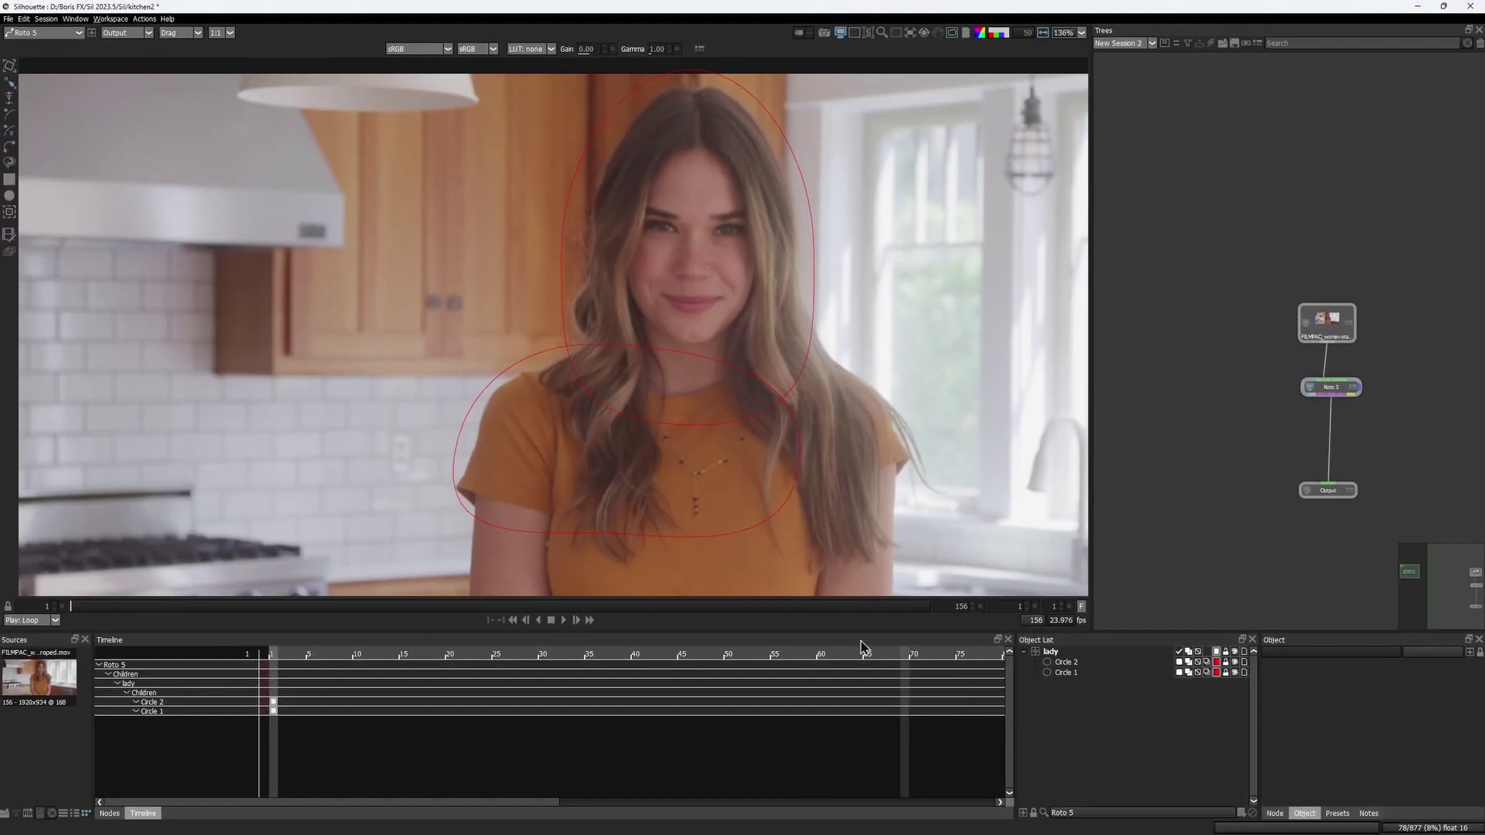
# Step: Draw a spline around the cabinet and put it in a layer named cabinet
pyautogui.click(351, 257)
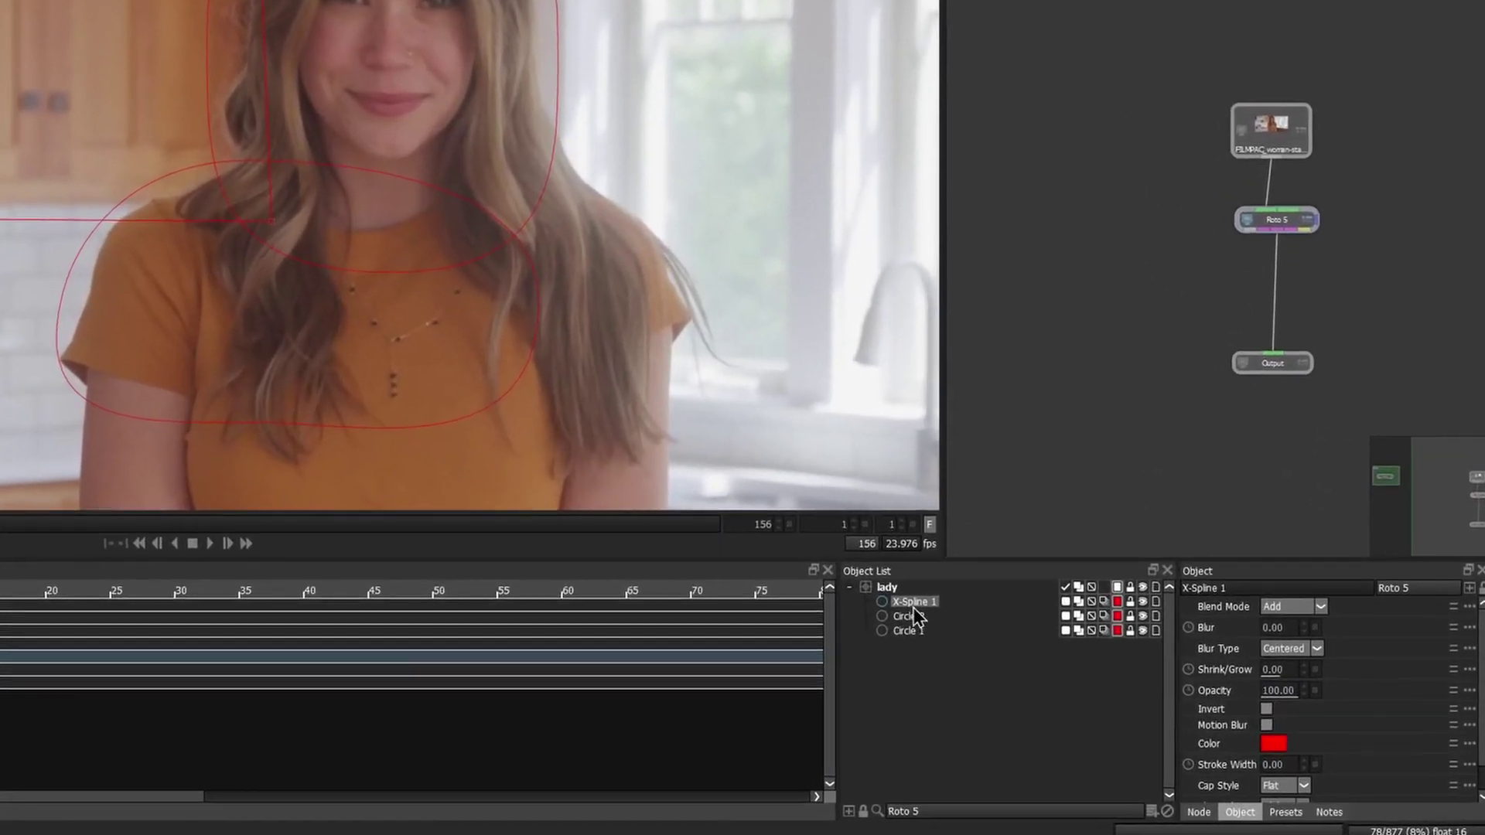
pyautogui.click(1152, 811)
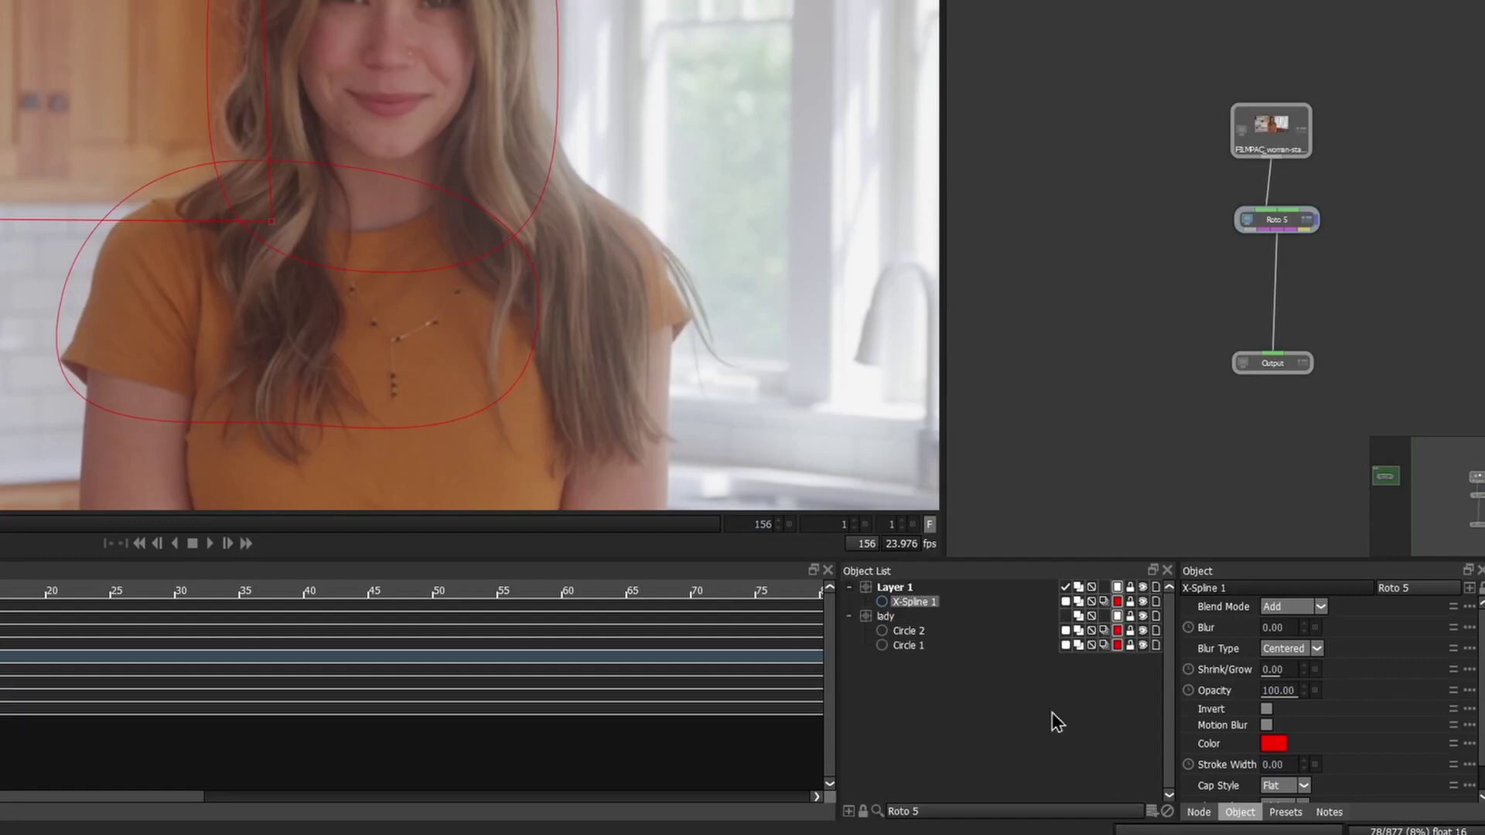
pyautogui.click(898, 588)
pyautogui.click(926, 668)
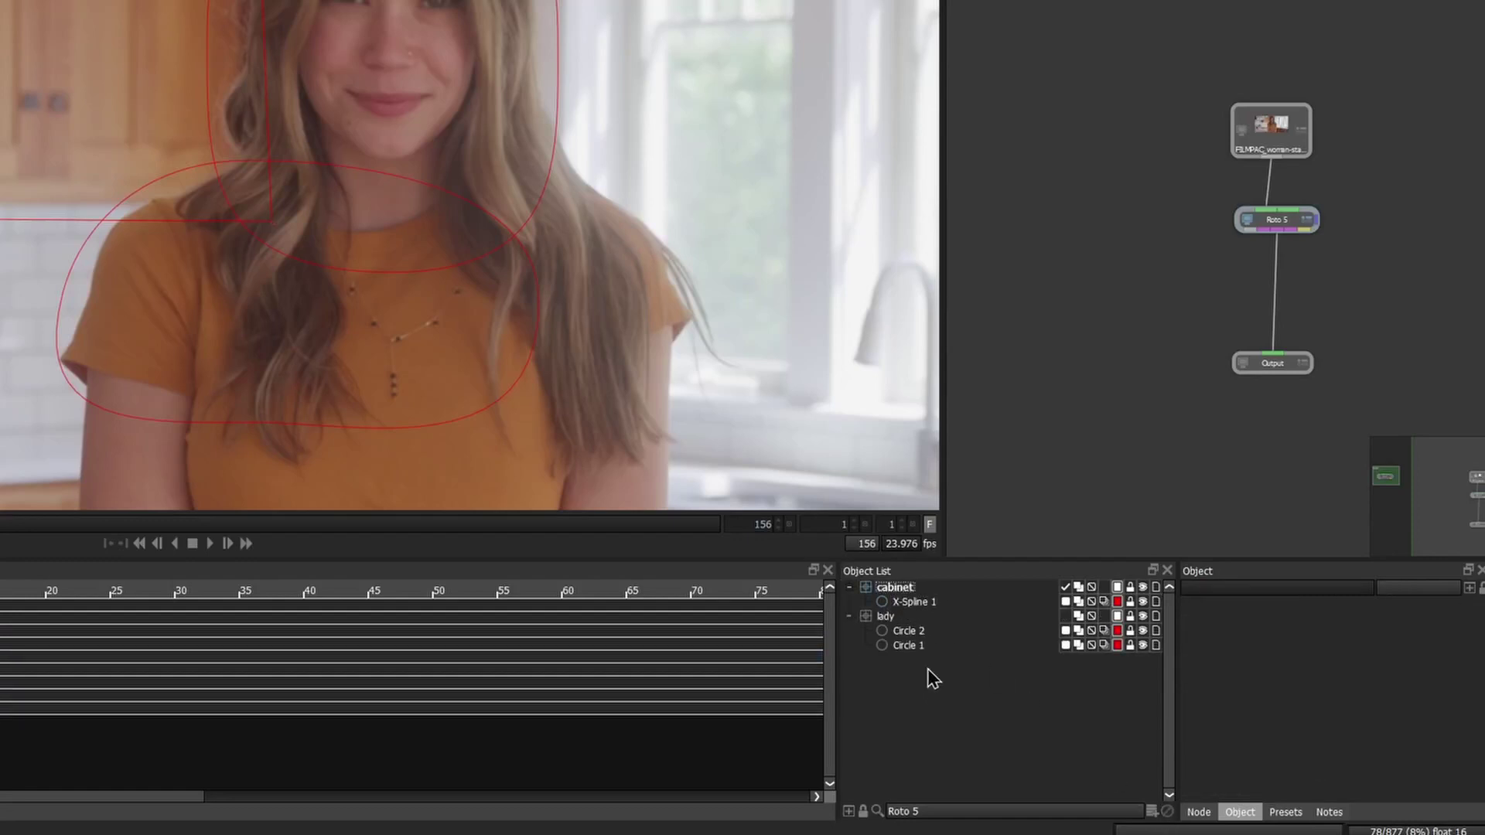
# Step: Move cabinet below lady, keep the lady shapes green, and set lady's Blend Mode to Subtract
pyautogui.moveTo(894, 591); pyautogui.dragTo(941, 671)
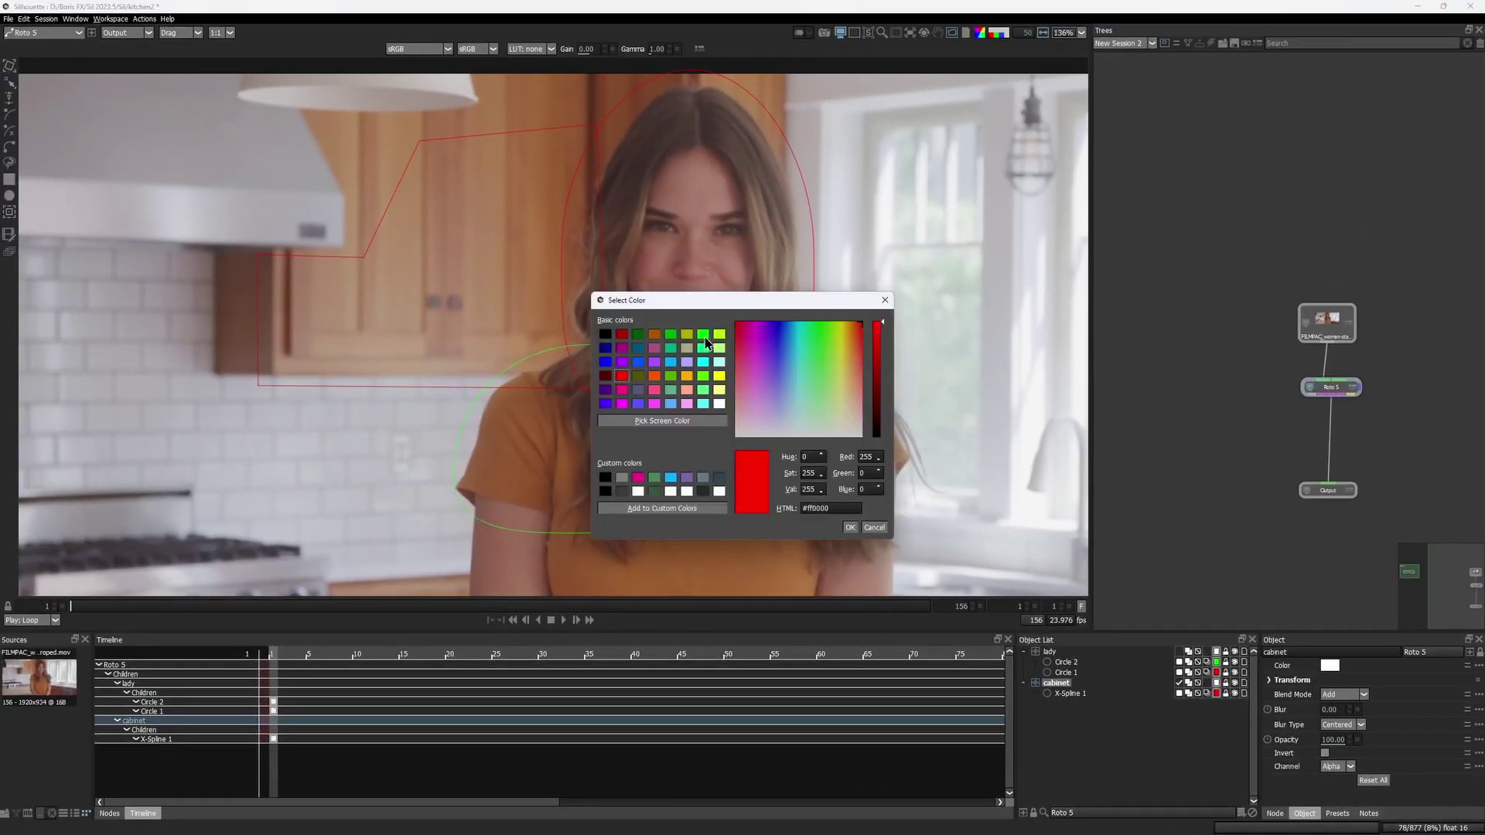
pyautogui.click(858, 516)
pyautogui.click(1102, 730)
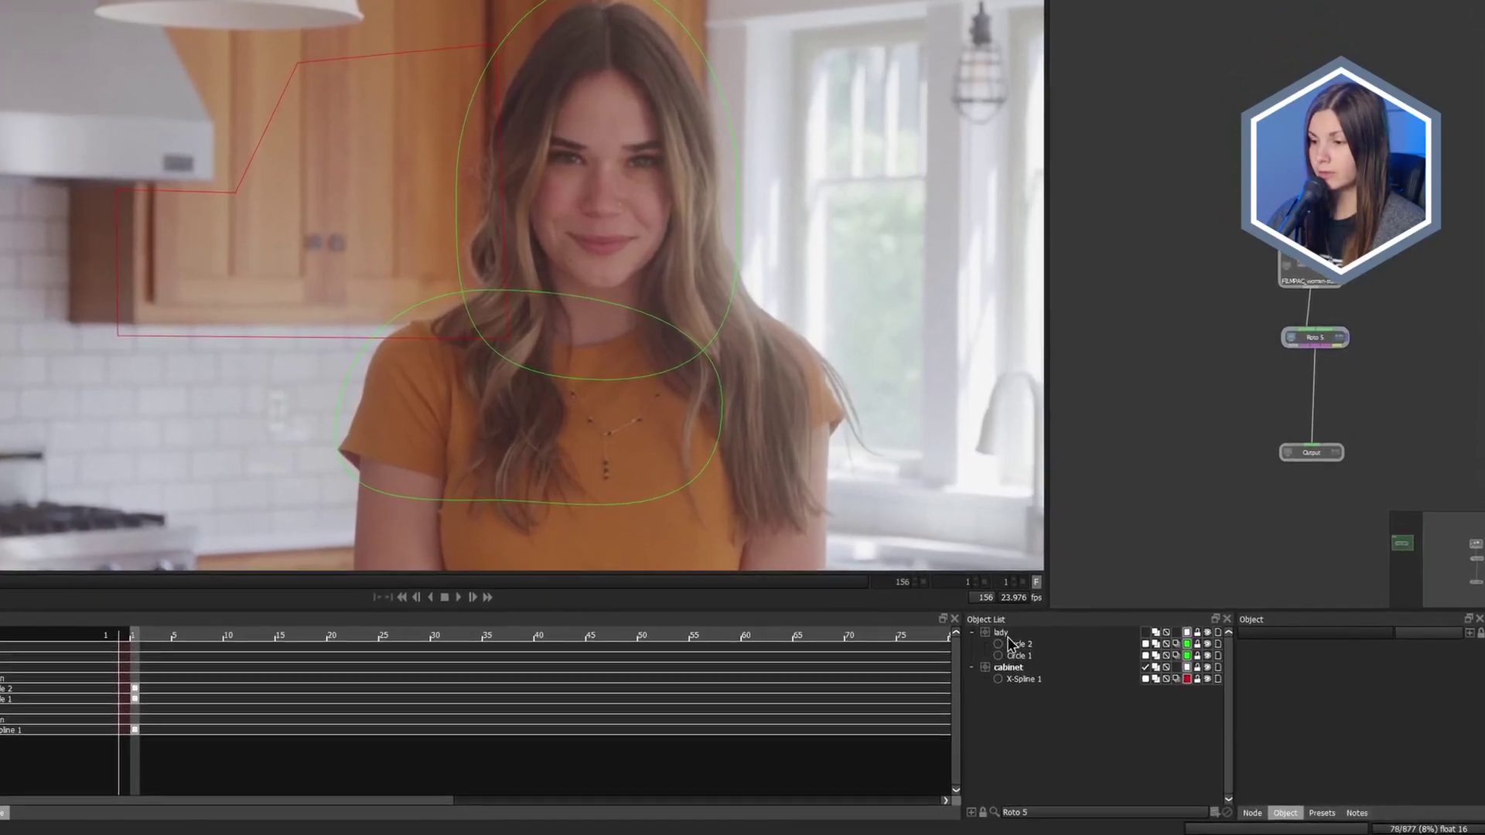
pyautogui.click(1050, 653)
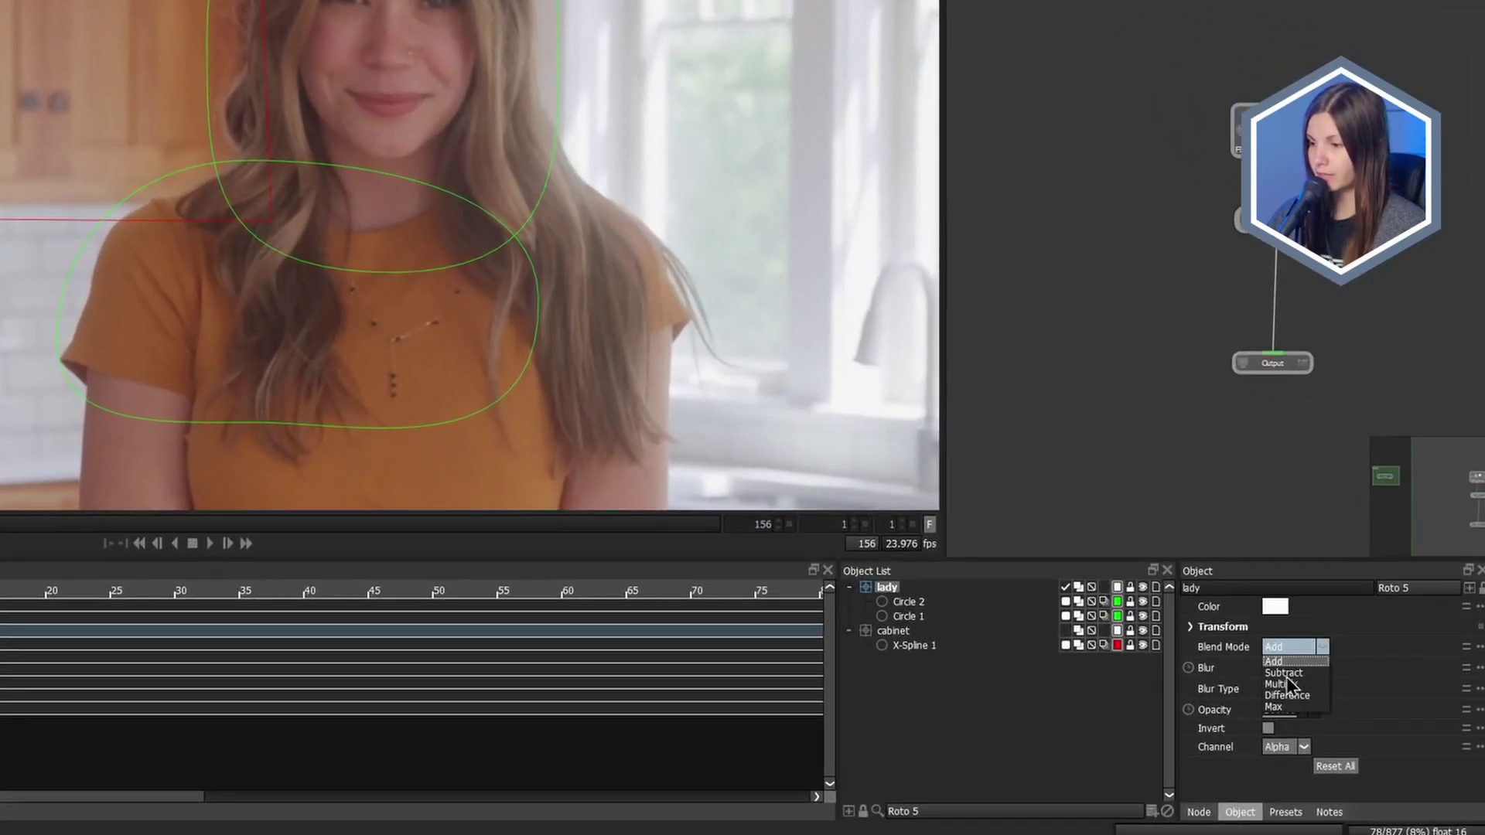
pyautogui.click(1287, 674)
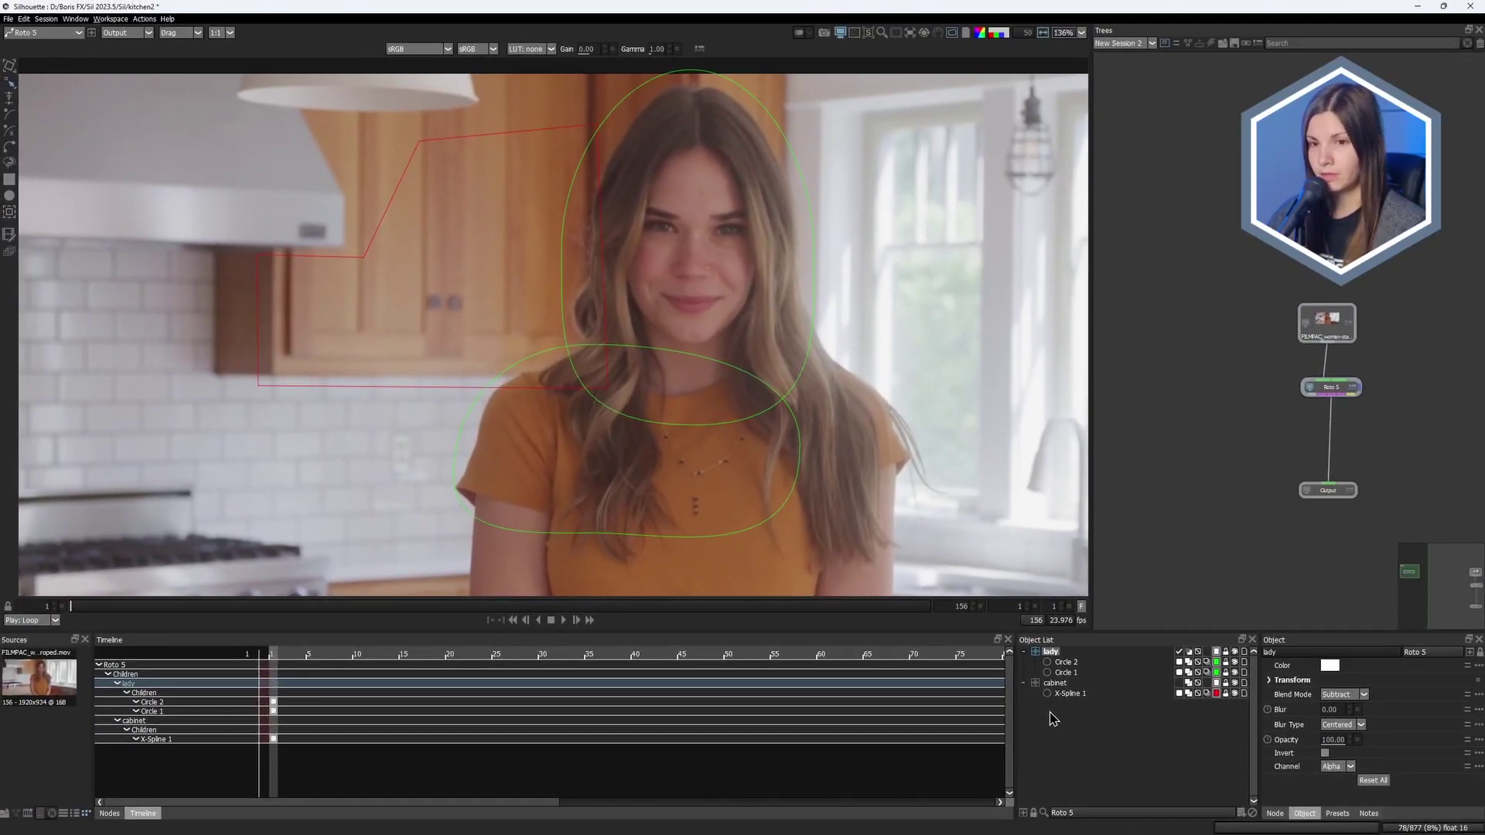
# Step: Select the lady and cabinet layers in the Tracker and track them forward across all 156 frames
pyautogui.click(10, 213)
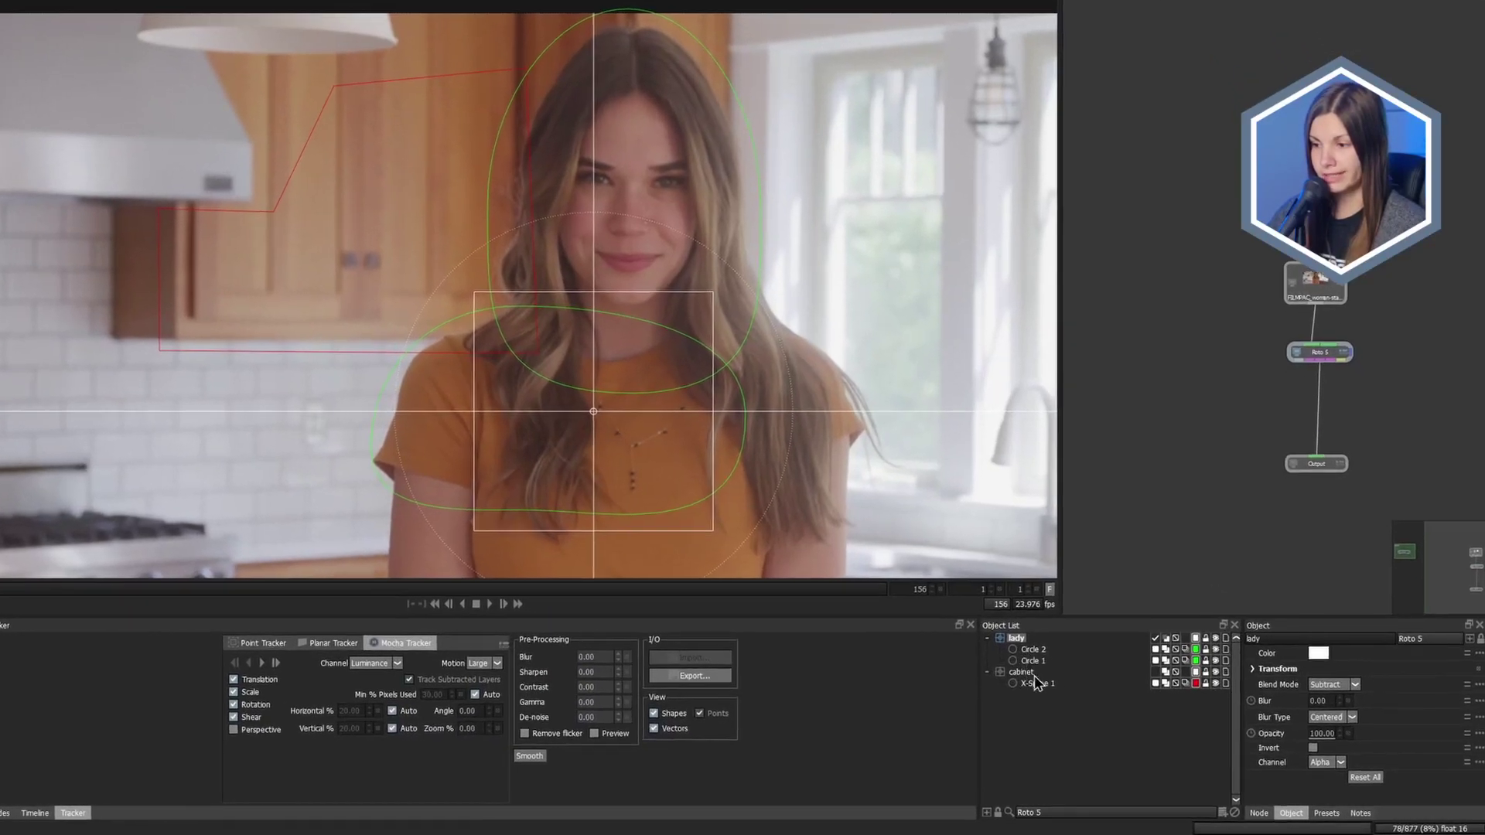
pyautogui.keyDown('ctrl'); pyautogui.click(1058, 684); pyautogui.keyUp('ctrl')
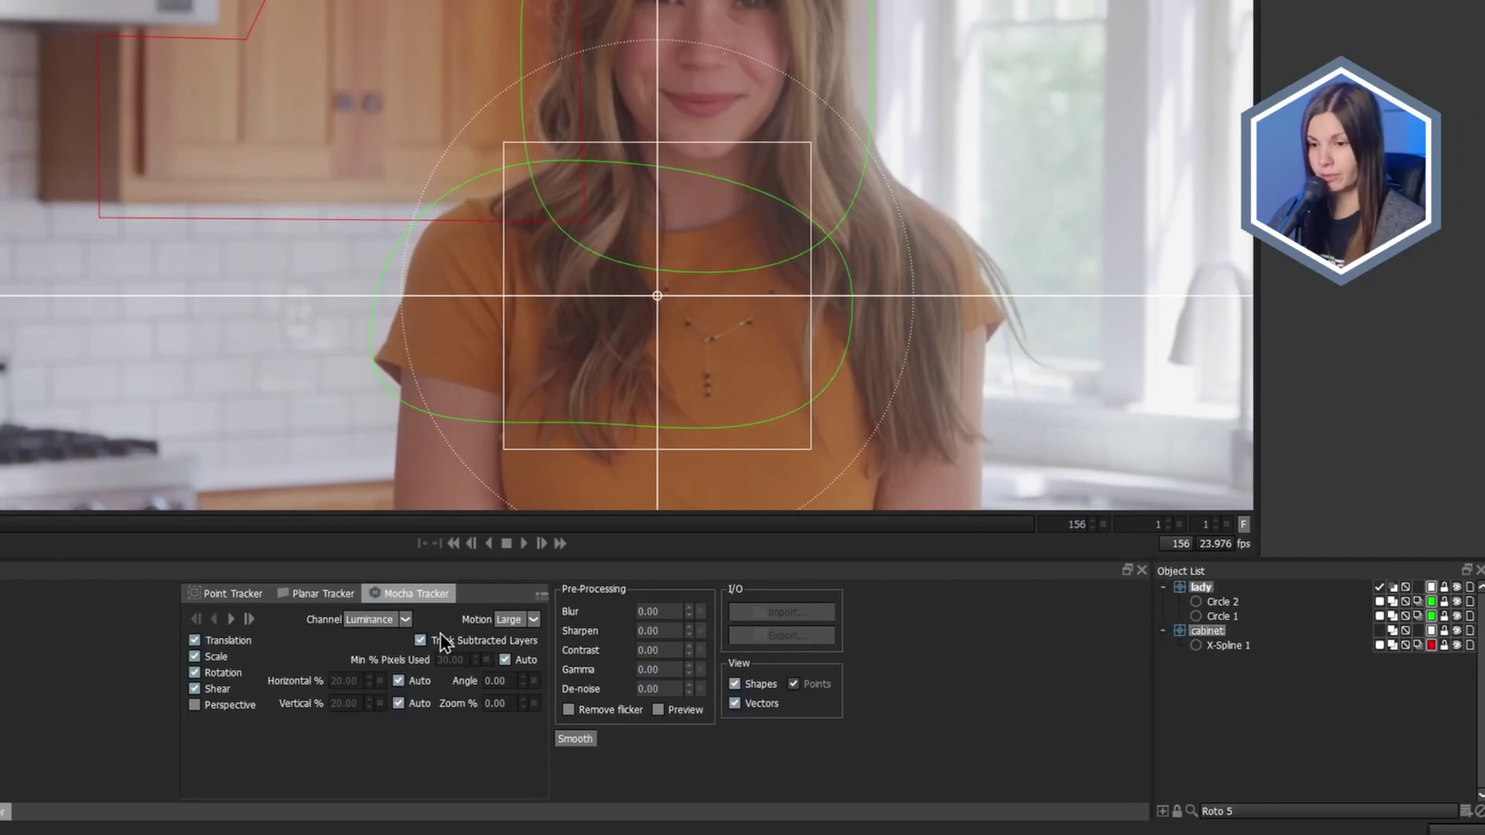
pyautogui.click(232, 618)
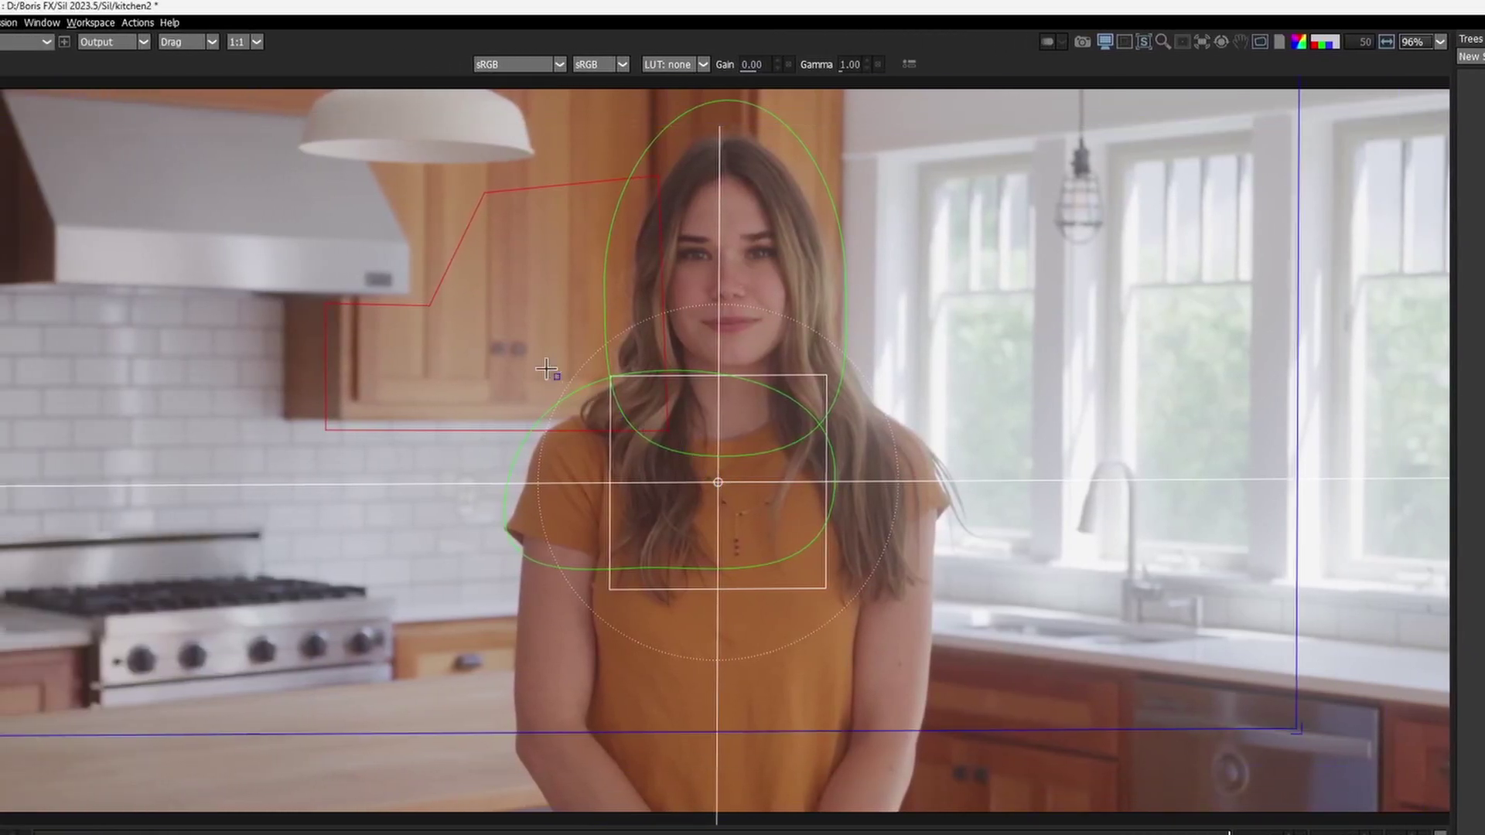
# Step: Shrink the blue tracking rectangle to fit tightly around the cabinet area
pyautogui.moveTo(546, 369); pyautogui.dragTo(494, 347)
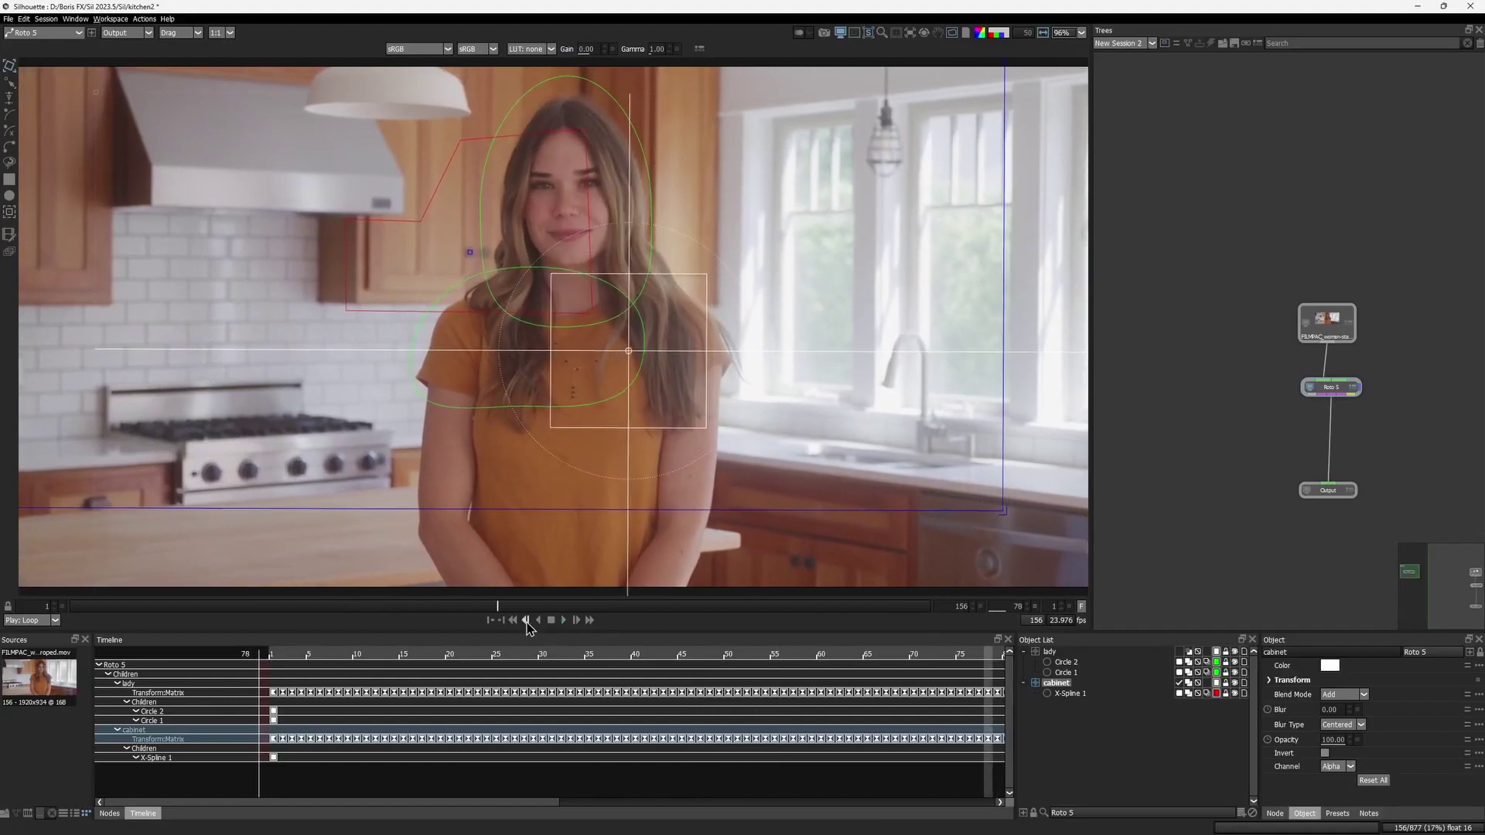
# Step: Back at frame 1, select the Roto 4 node and start adding a Checkerboard node
pyautogui.click(512, 623)
pyautogui.moveTo(1212, 413); pyautogui.dragTo(1347, 414)
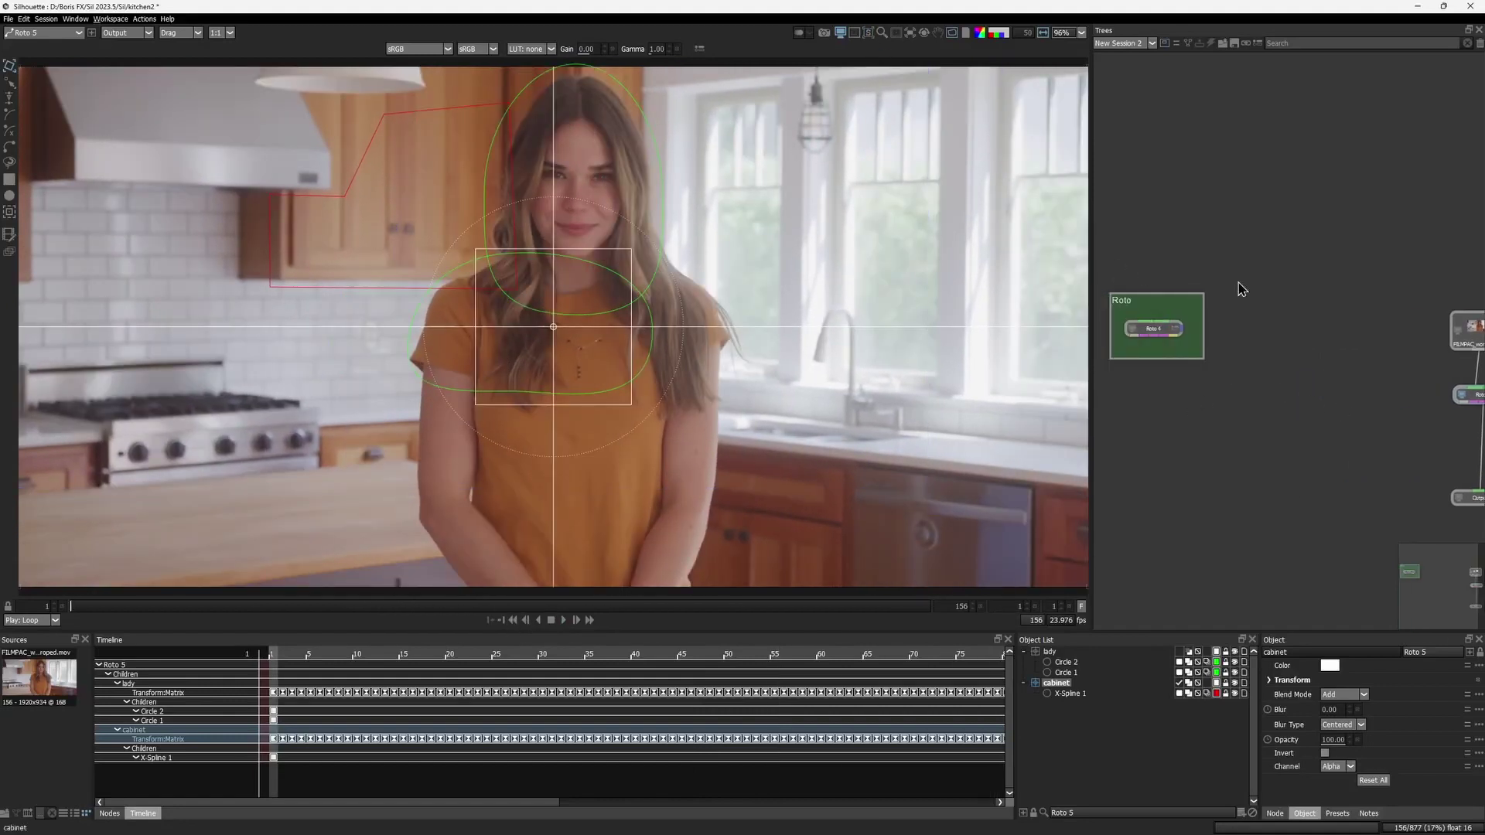
pyautogui.click(1160, 329)
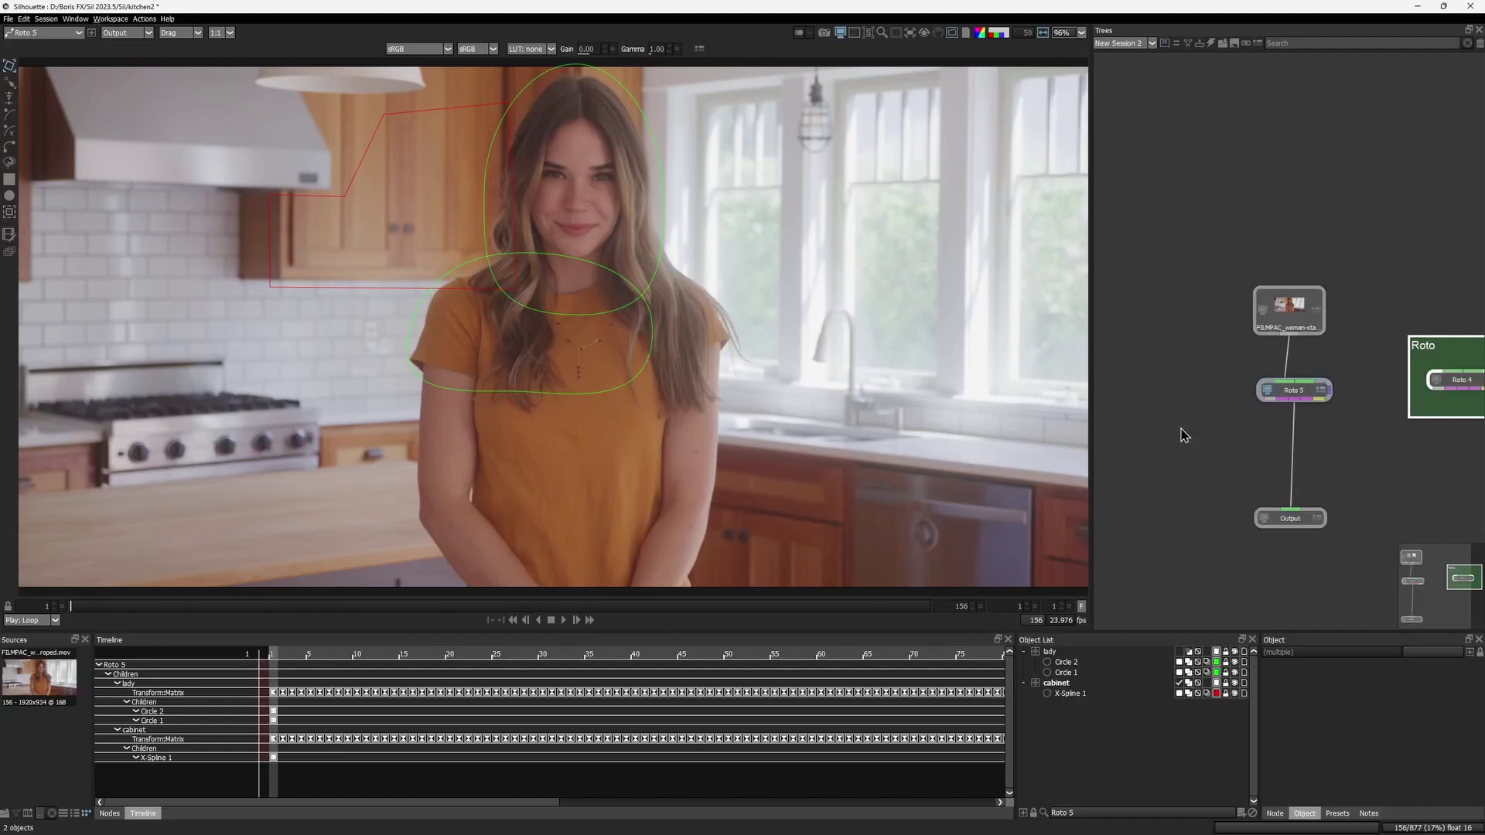
pyautogui.press('Tab')
pyautogui.write('ch')
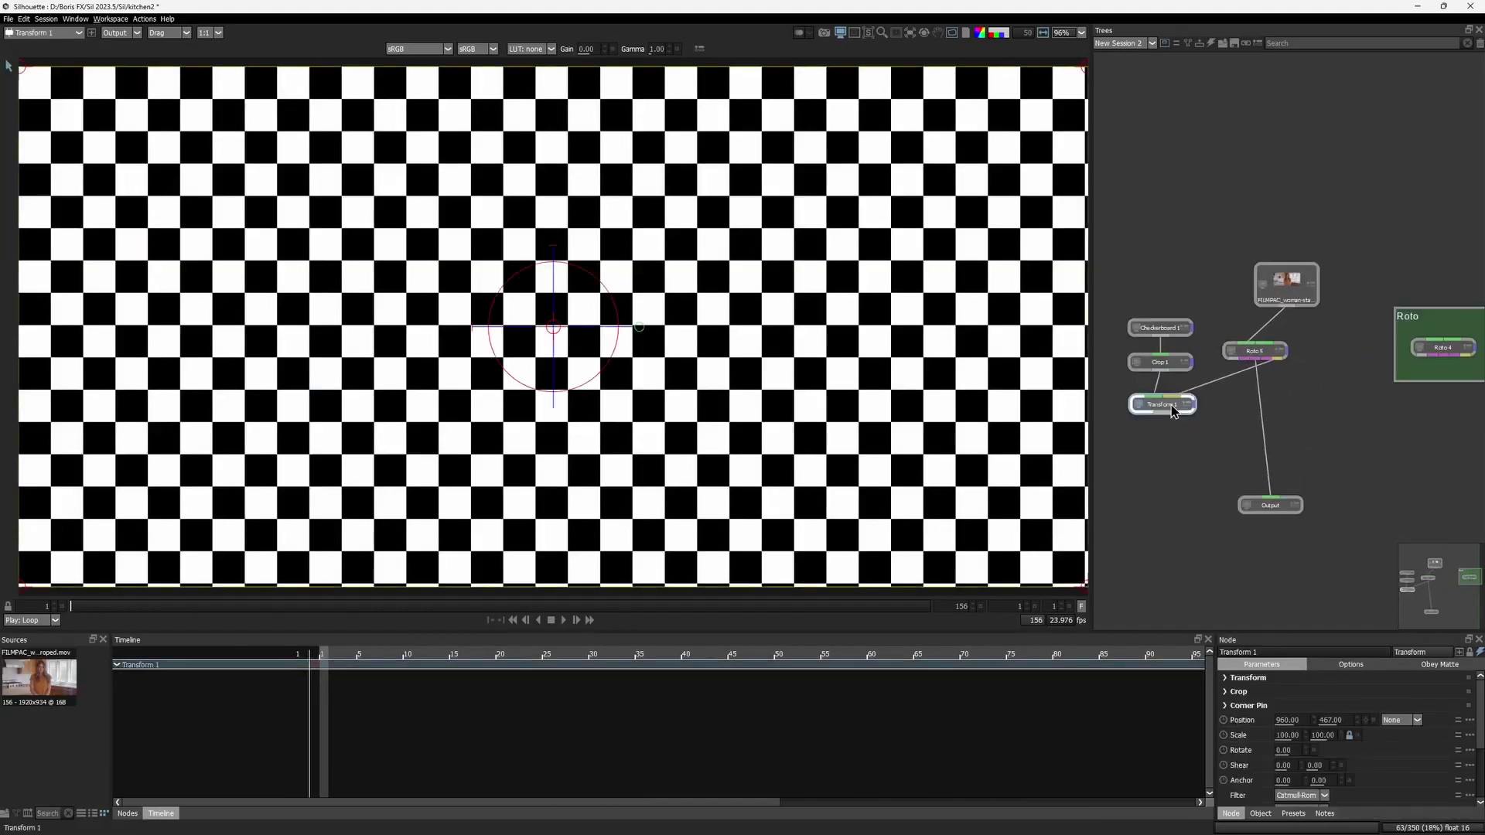